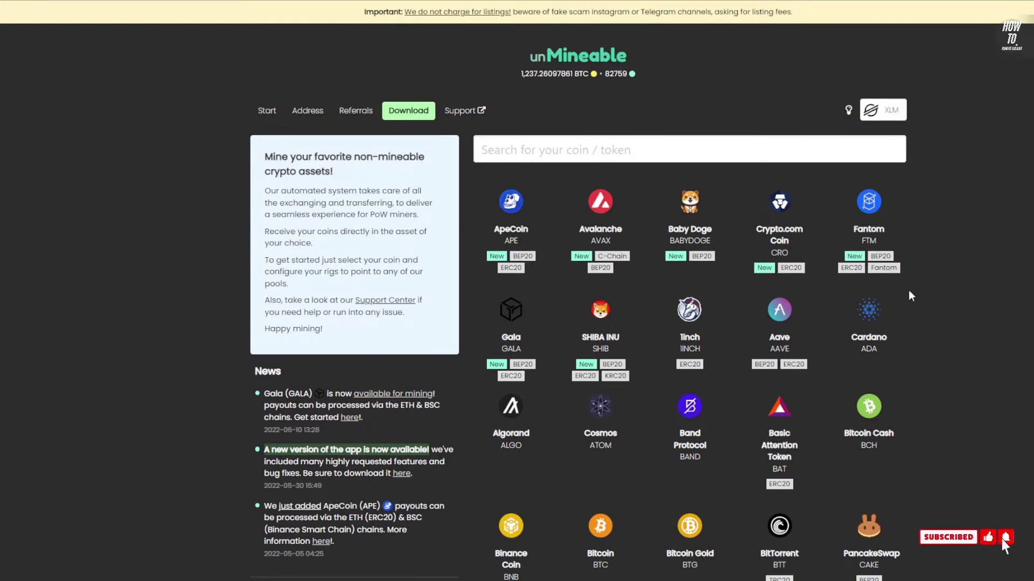
Browse the unMineable coin grid from ApeCoin to Wrapped Bitcoin and open the Cardano (ADA) tile
scroll(903, 313, "down", 1)
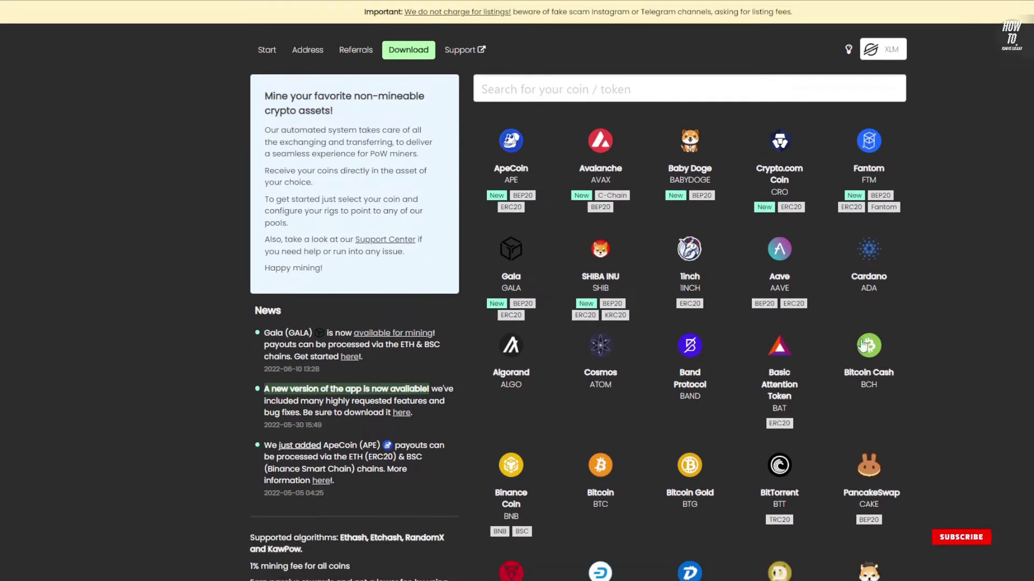
scroll(597, 371, "down", 2)
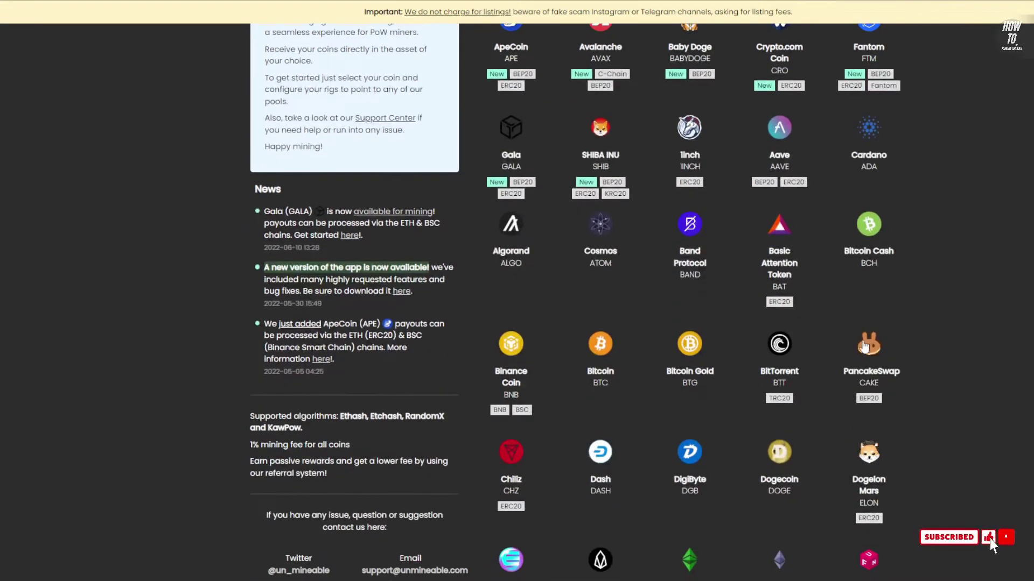
scroll(913, 329, "up", 3)
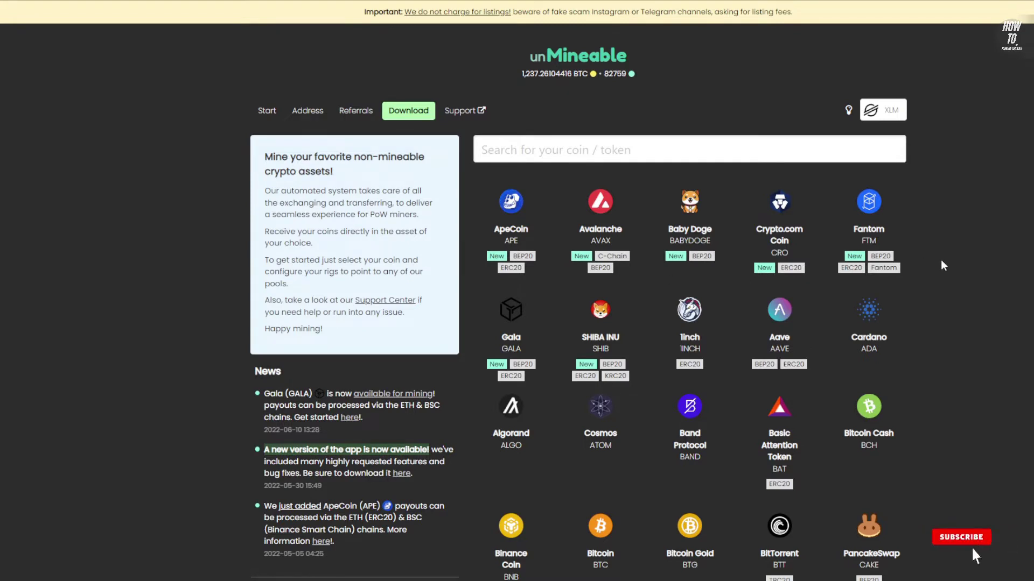
mouse_move(891, 259)
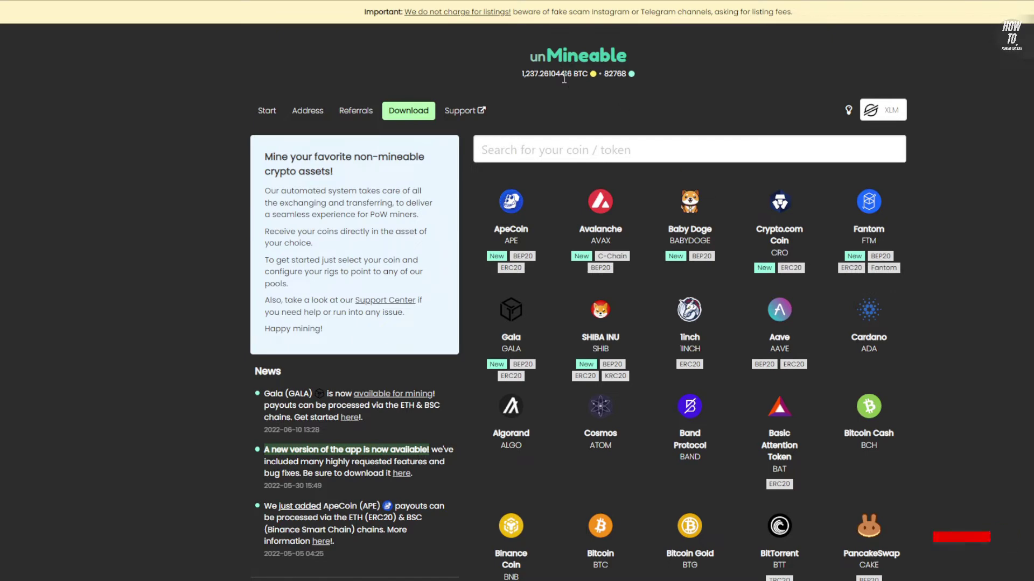
scroll(916, 260, "down", 1)
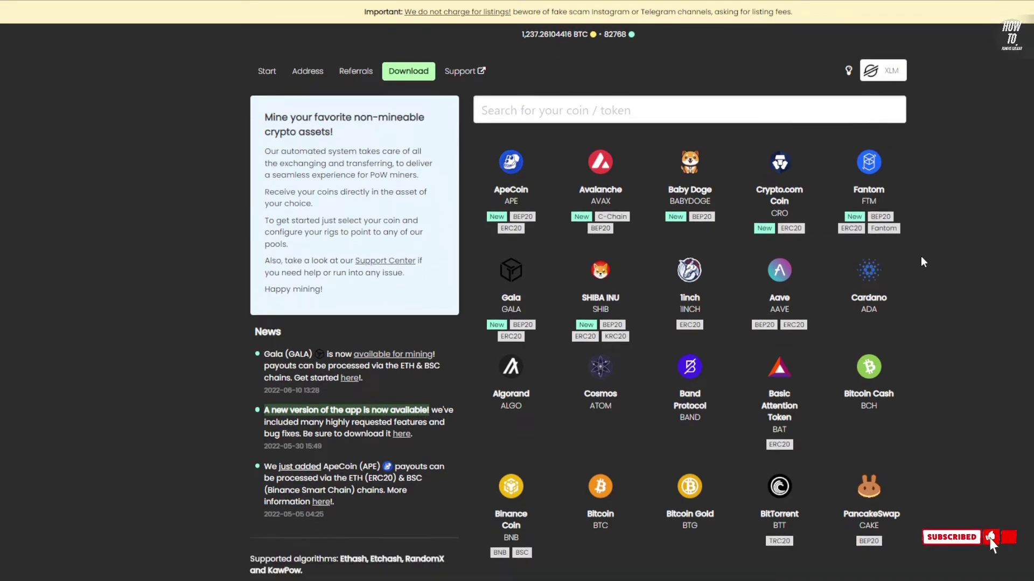
scroll(927, 254, "down", 3)
scroll(906, 246, "down", 10)
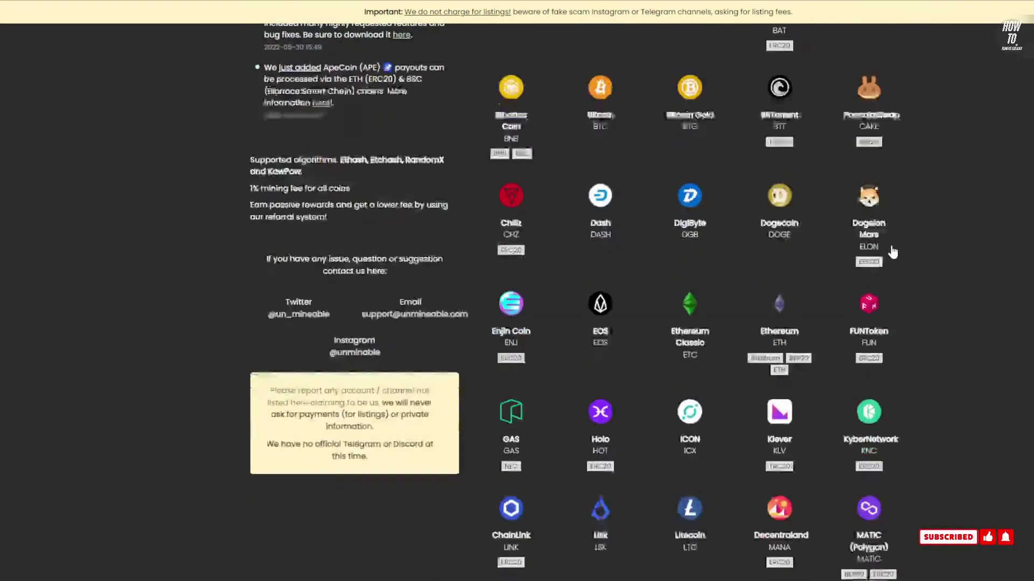
scroll(881, 379, "up", 2)
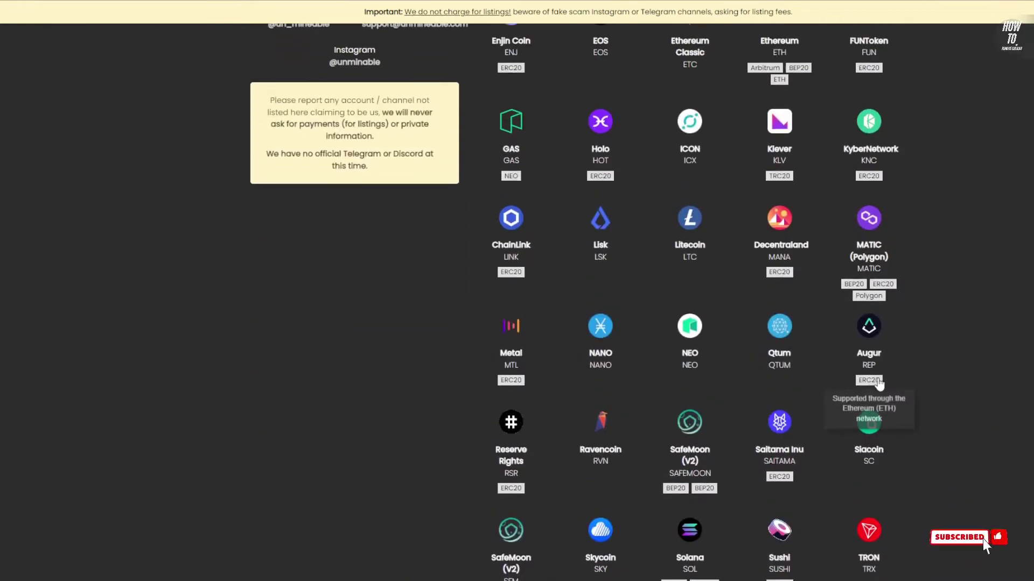
scroll(963, 350, "up", 3)
scroll(962, 347, "up", 10)
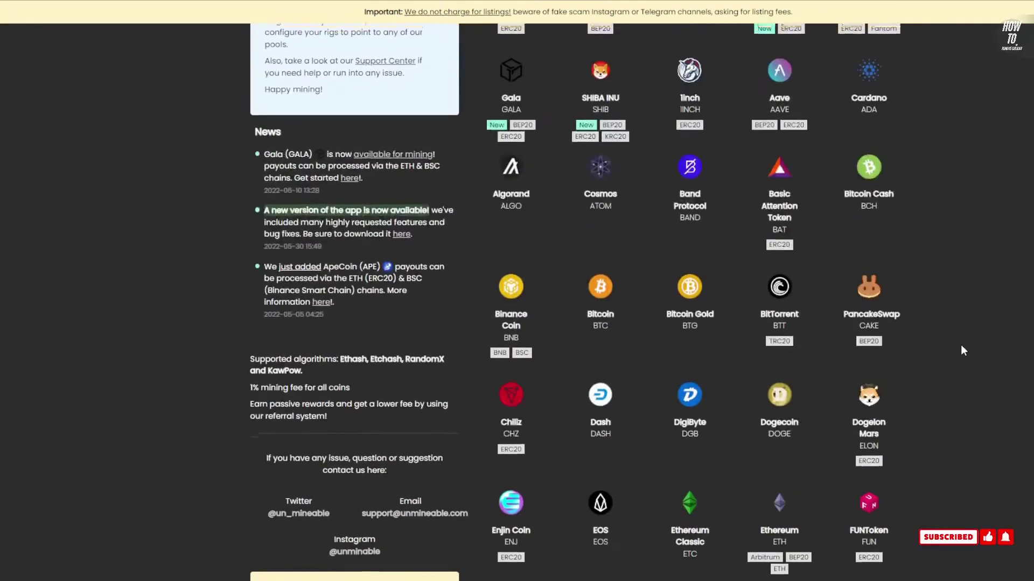
scroll(937, 277, "down", 7)
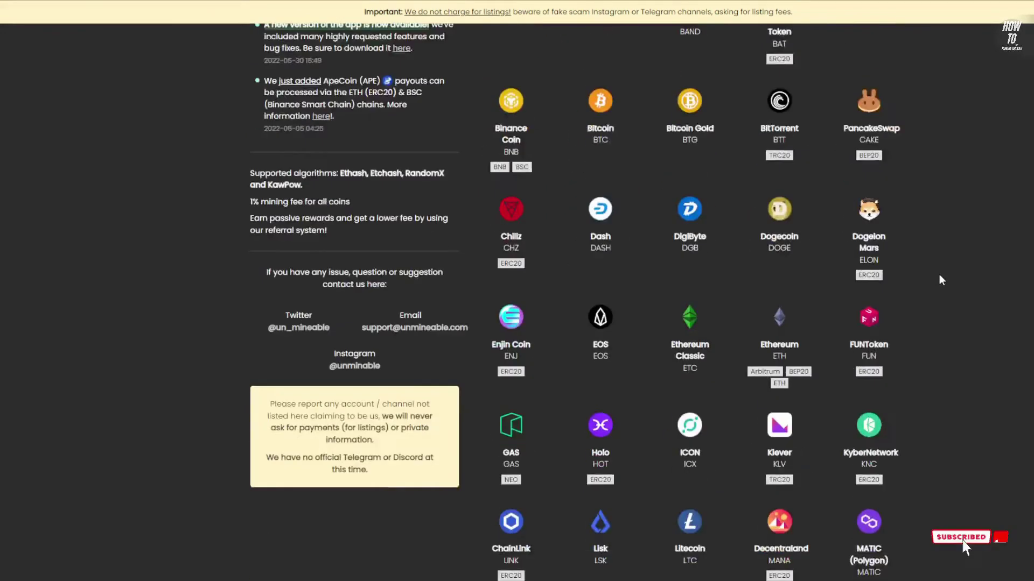
scroll(928, 282, "up", 2)
scroll(917, 290, "down", 4)
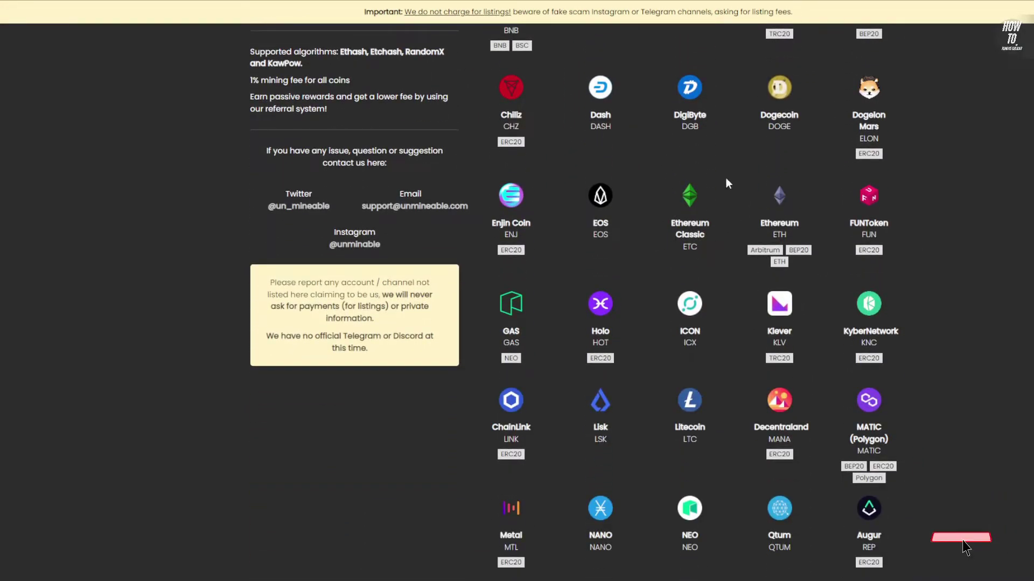
scroll(747, 302, "down", 5)
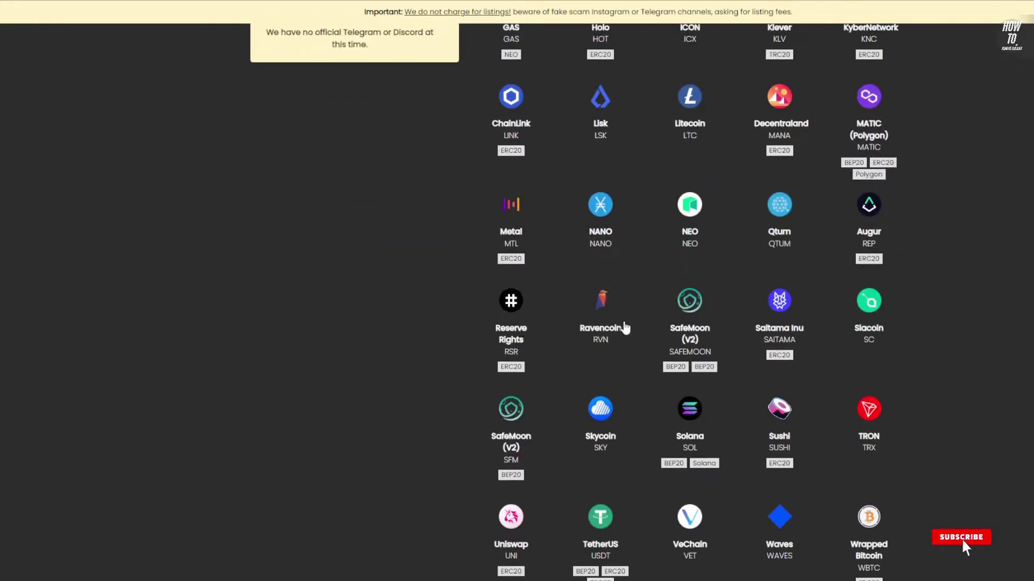
scroll(919, 425, "up", 15)
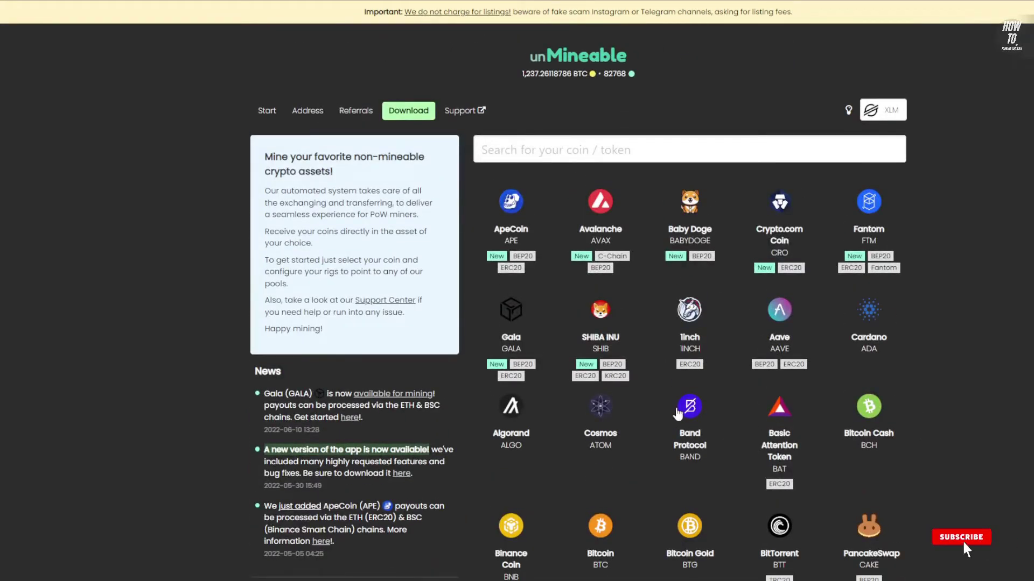
scroll(572, 293, "down", 1)
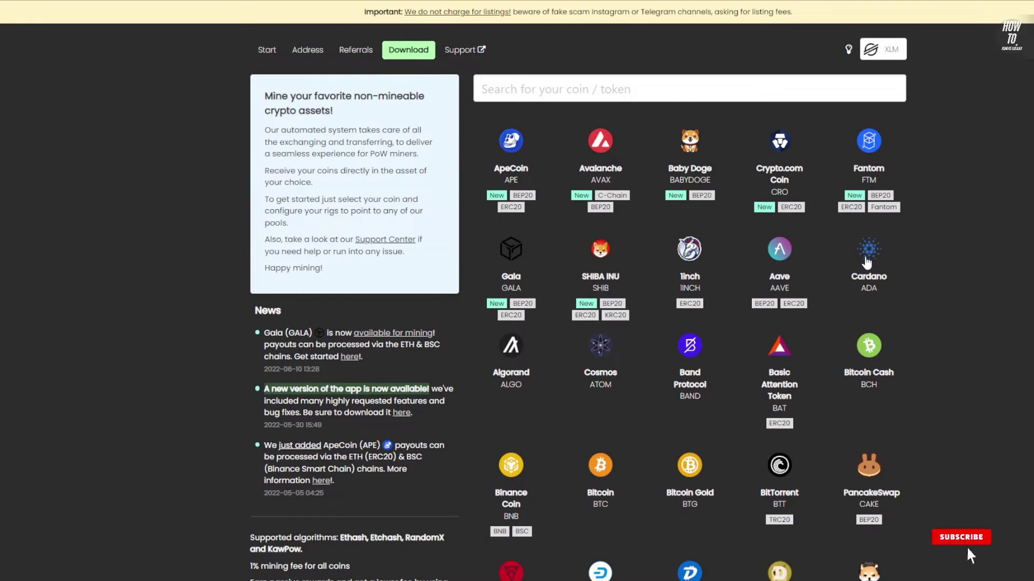
left_click(888, 257)
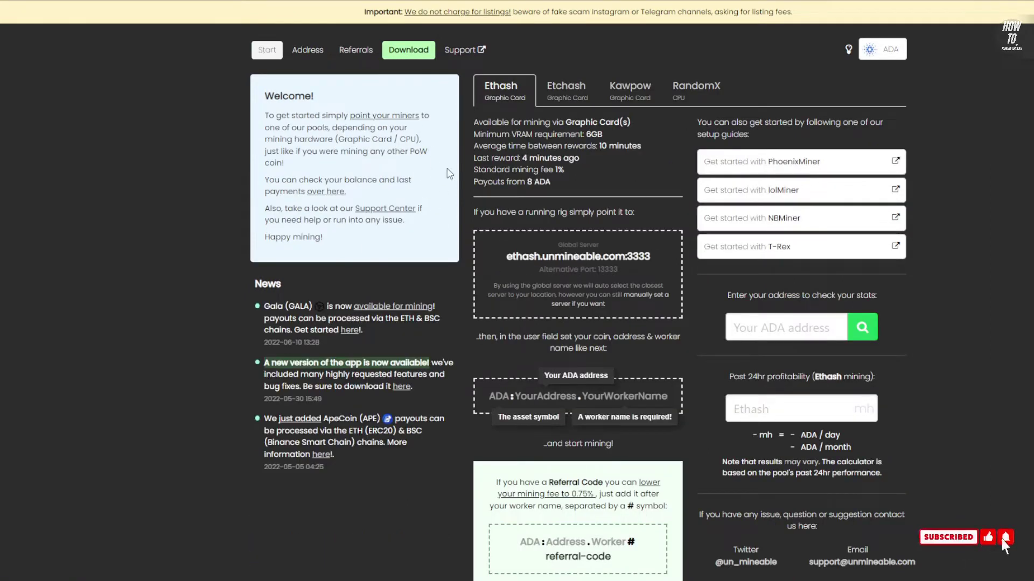
Review the ADA Ethash server ethash.unmineable.com:3333 and the worker-name format
scroll(592, 269, "up", 1)
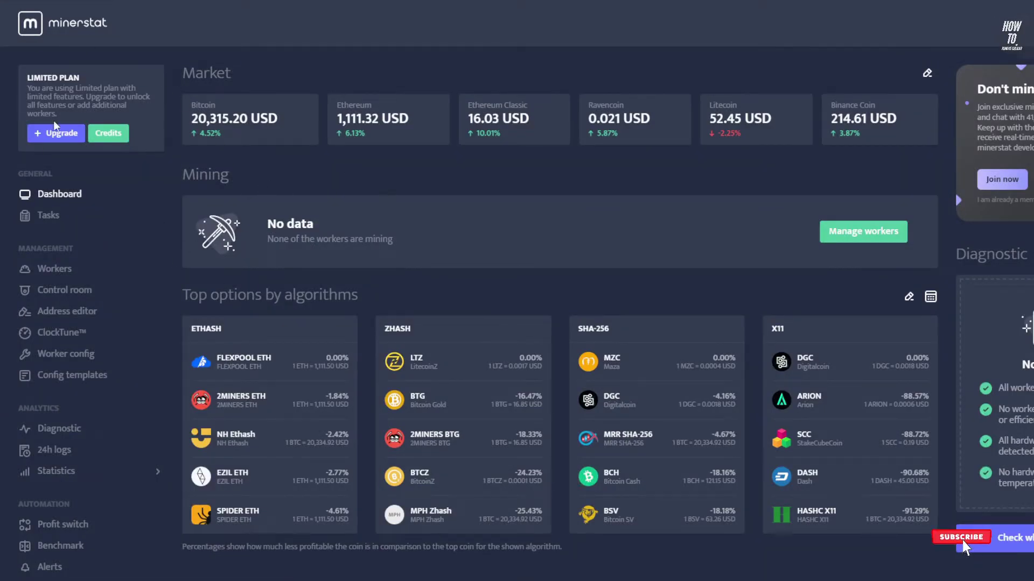
Open minerstat's Address editor listing the ezil.me pool addresses
scroll(138, 295, "down", 1)
left_click(84, 251)
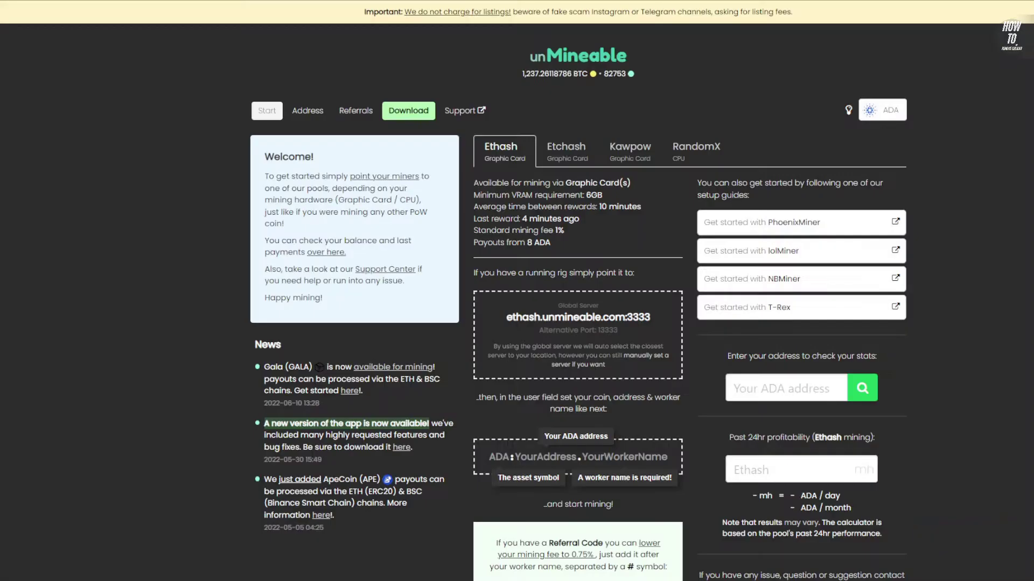
Highlight the 6GB minimum VRAM requirement on the ADA Ethash page
scroll(505, 243, "down", 1)
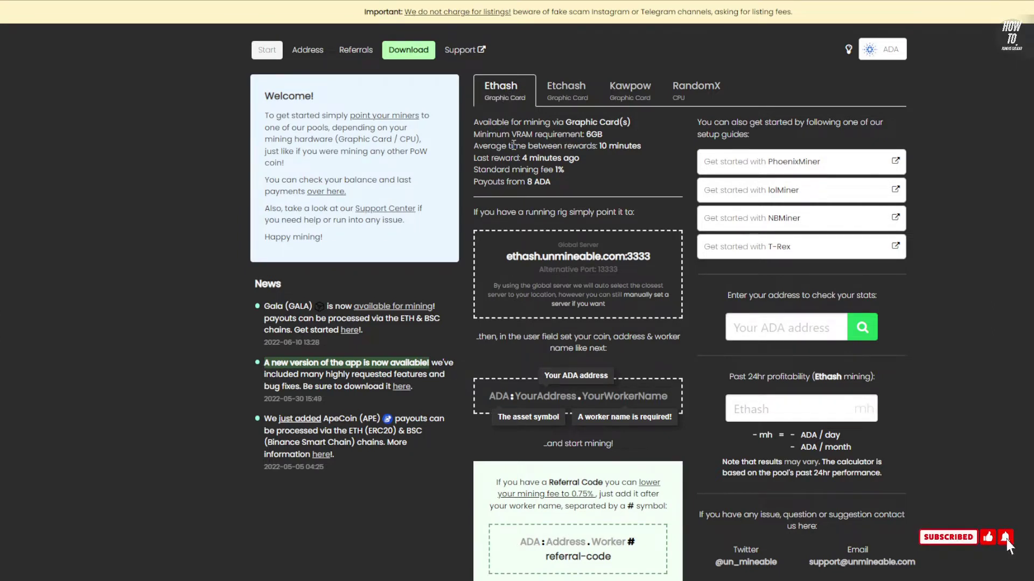
scroll(883, 146, "up", 2)
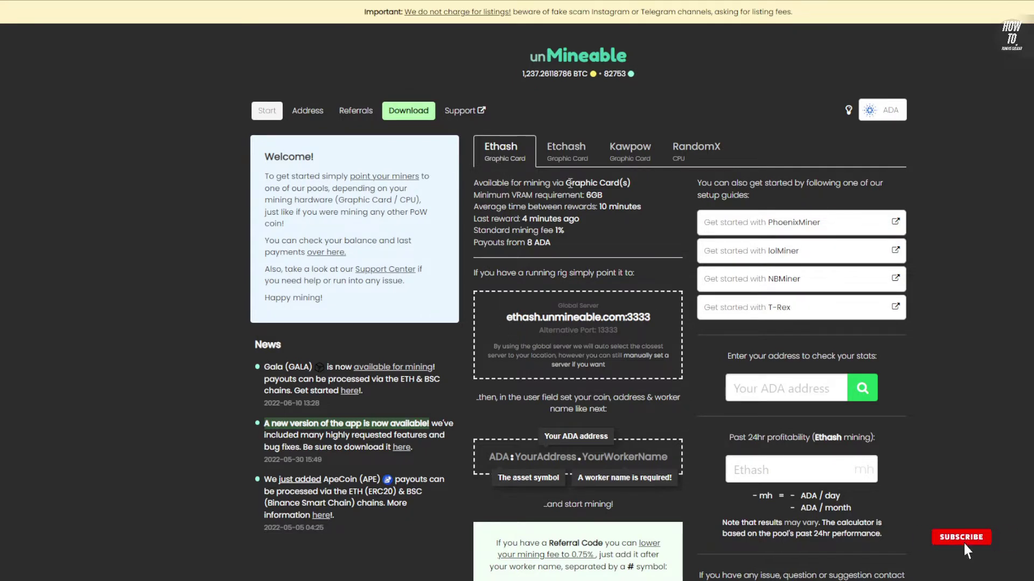
left_click_drag(575, 194, 603, 196)
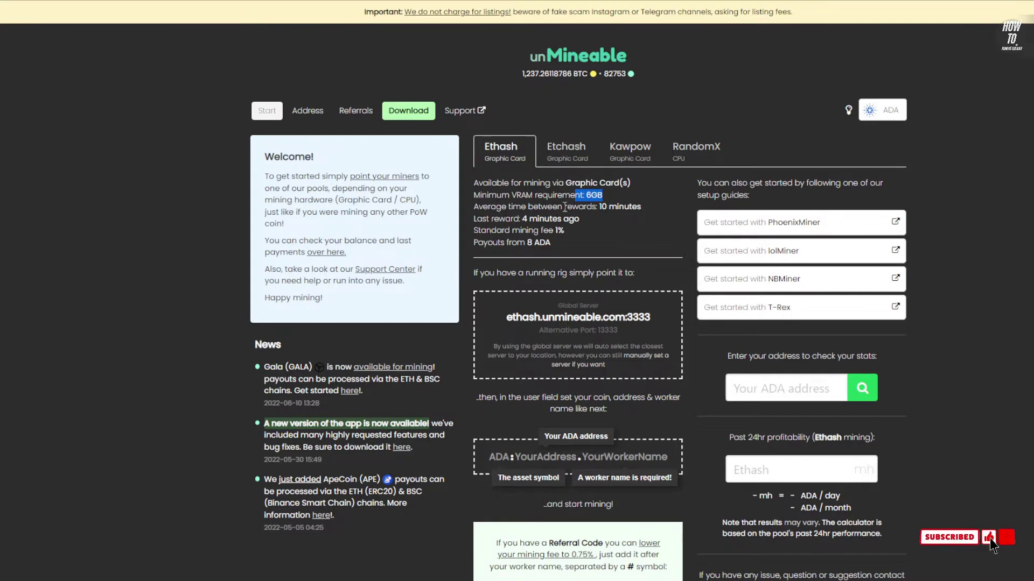
left_click(560, 153)
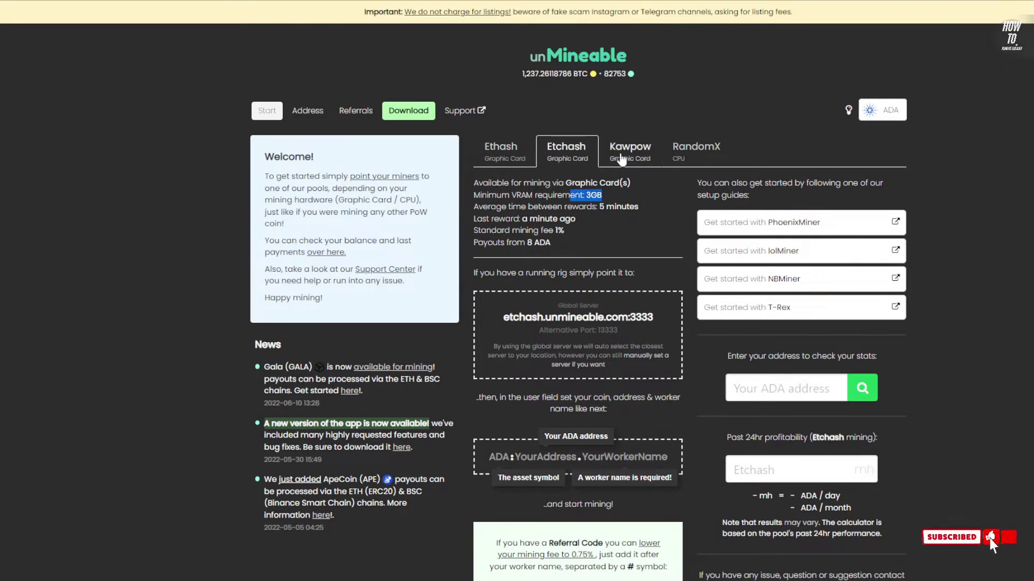
left_click(624, 156)
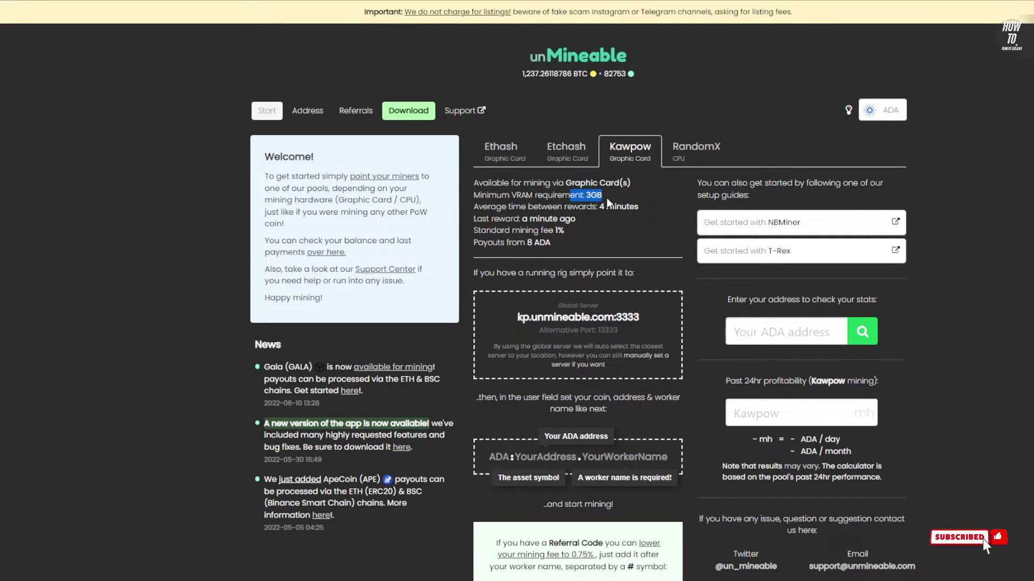
left_click(583, 197)
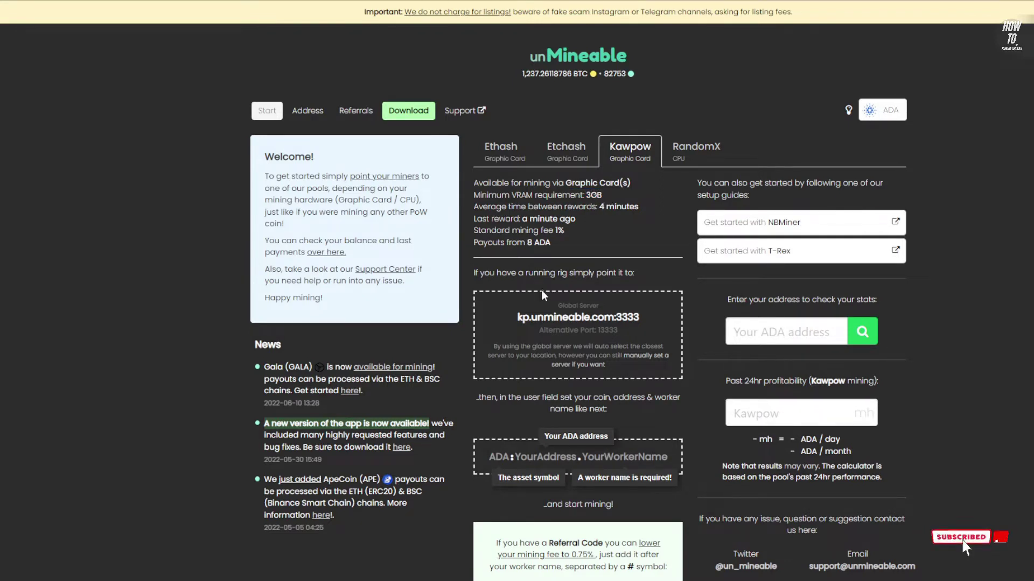
left_click(511, 158)
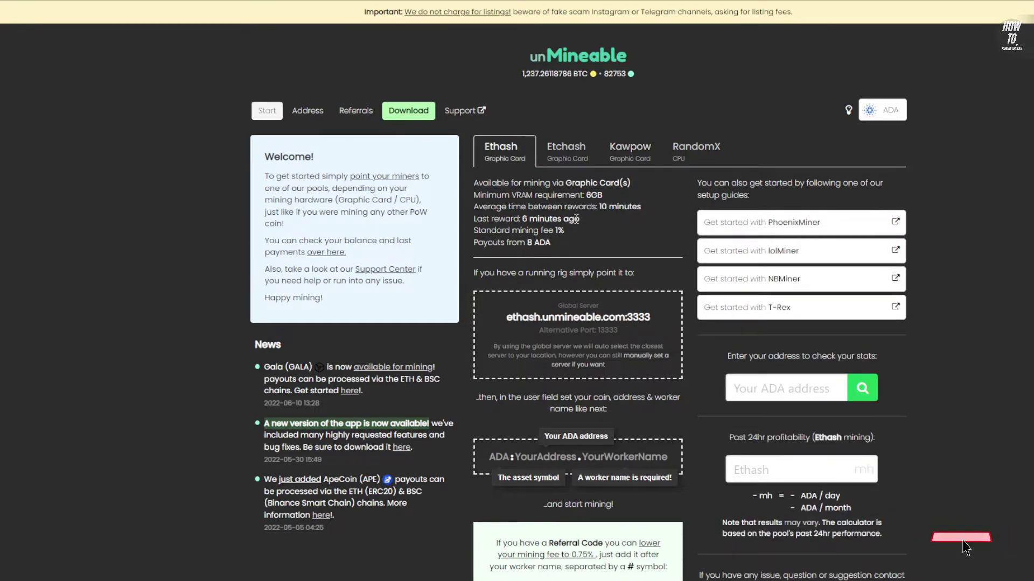
left_click_drag(571, 196, 609, 199)
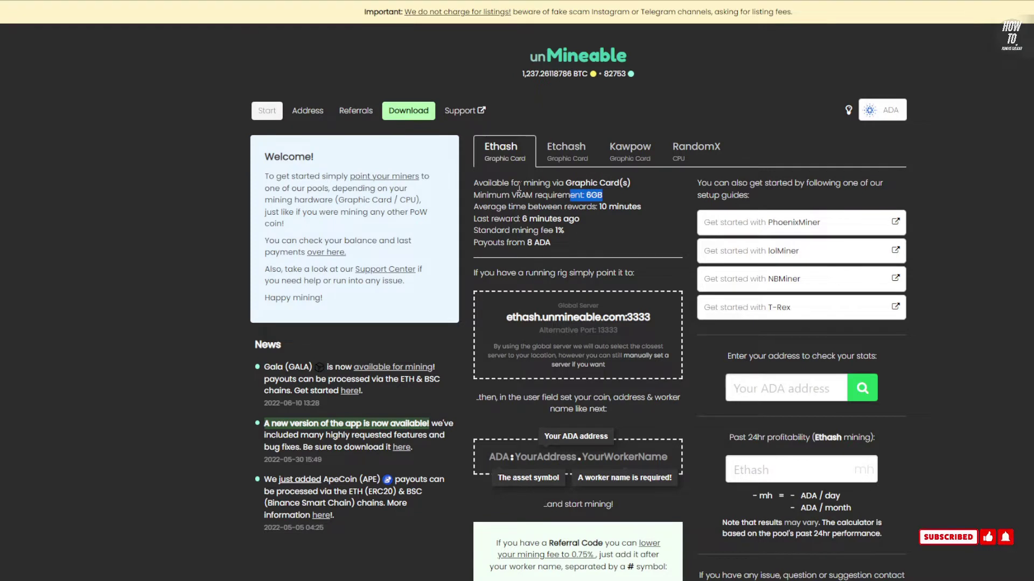
scroll(528, 211, "down", 1)
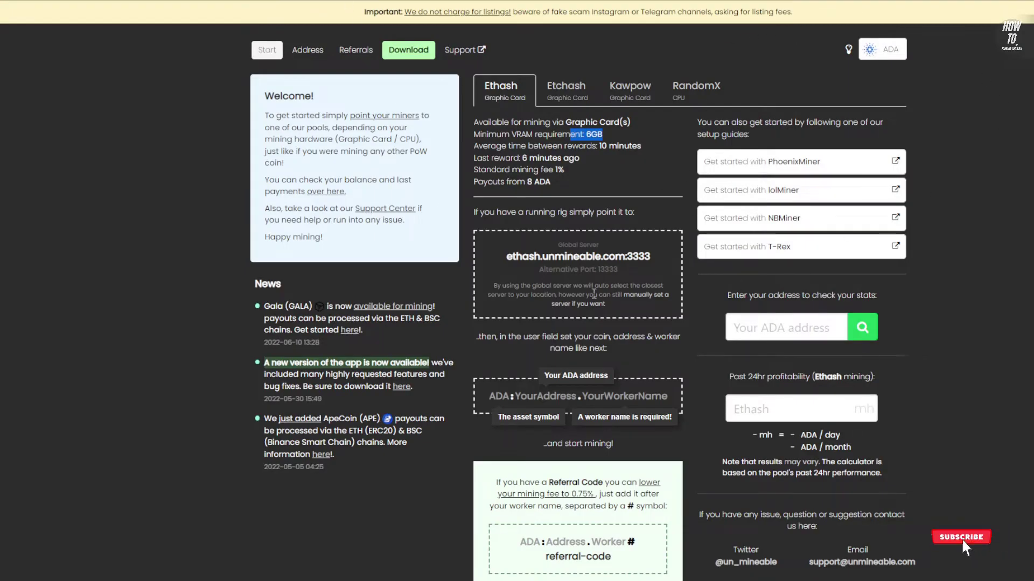
Copy ethash.unmineable.com:3333, then reopen minerstat's Address editor Pools list via the workers page
left_click(530, 258)
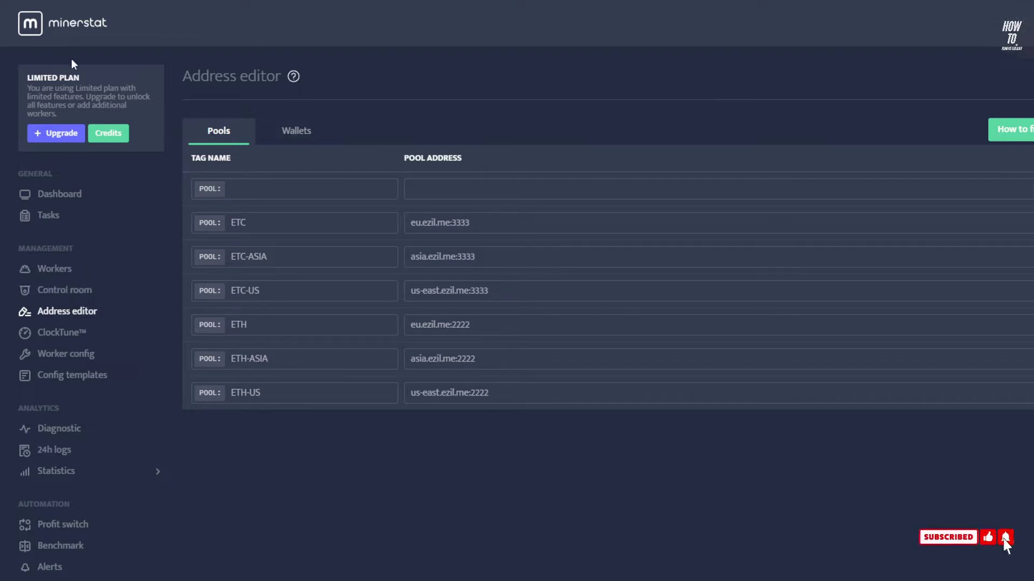
left_click(78, 198)
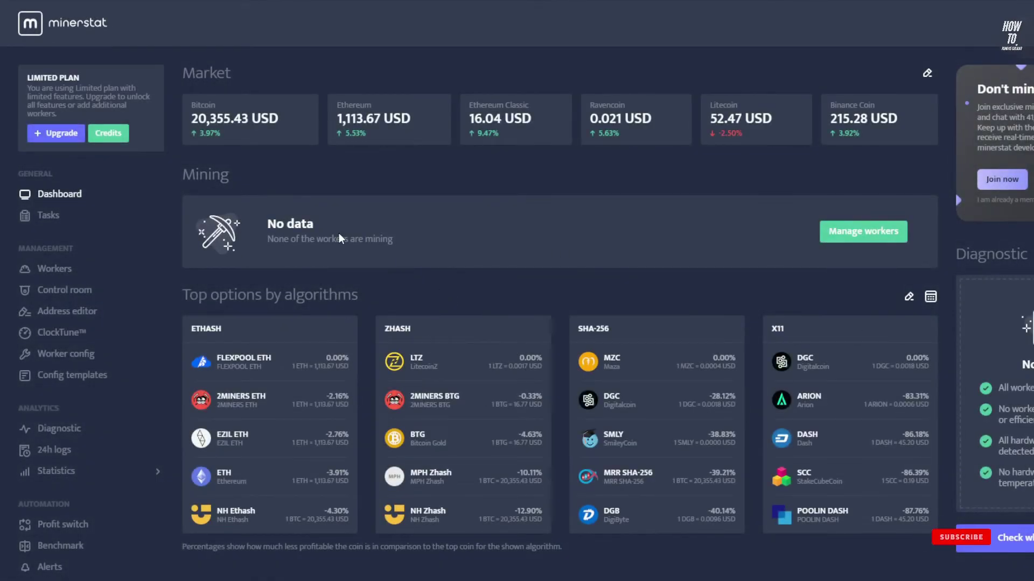
left_click(56, 269)
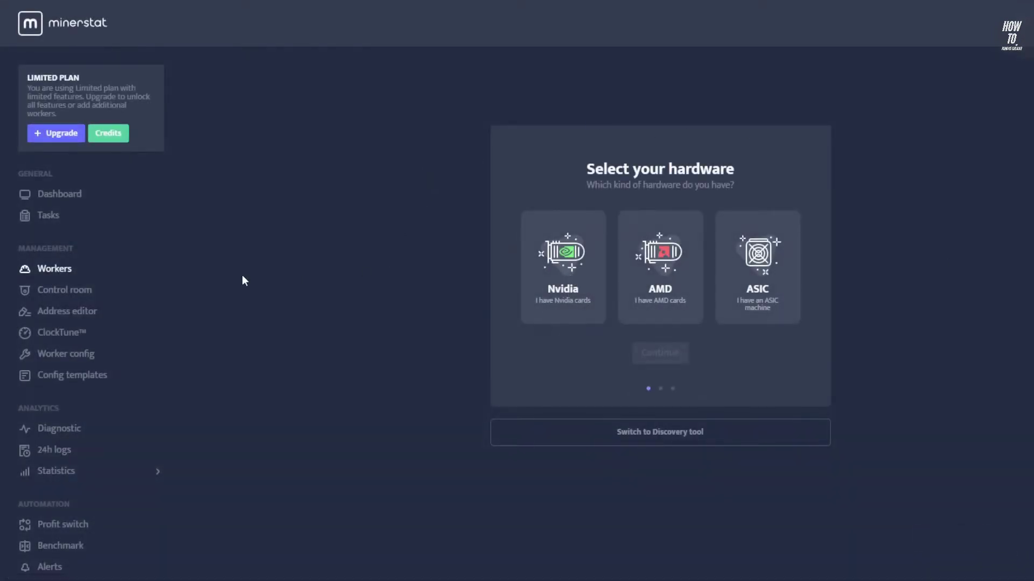
left_click(80, 318)
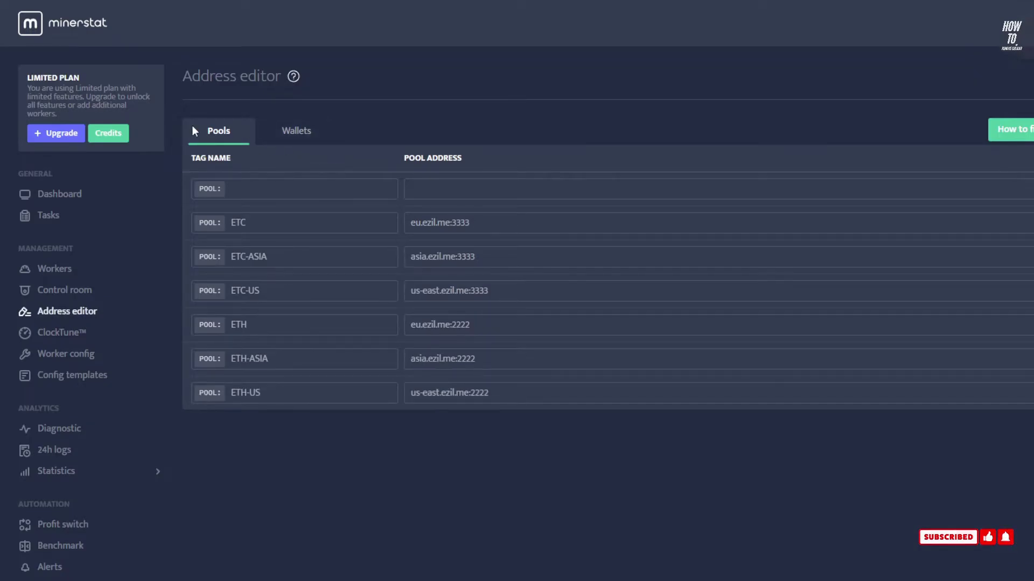
Paste the unMineable server into a new Pools row, change its port to 13333, and name it UNMINE-ETH
left_click(481, 194)
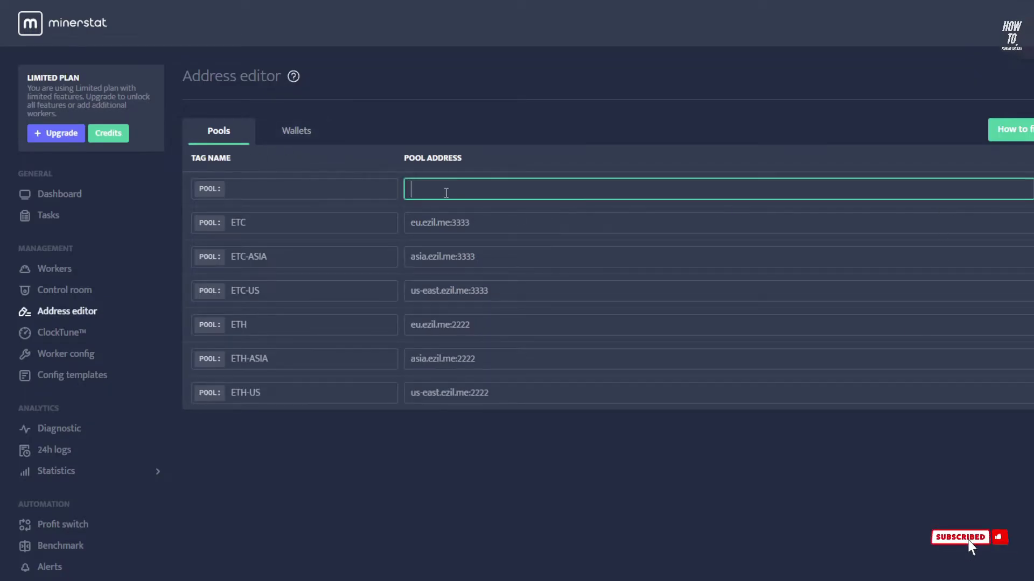
key("ctrl+v")
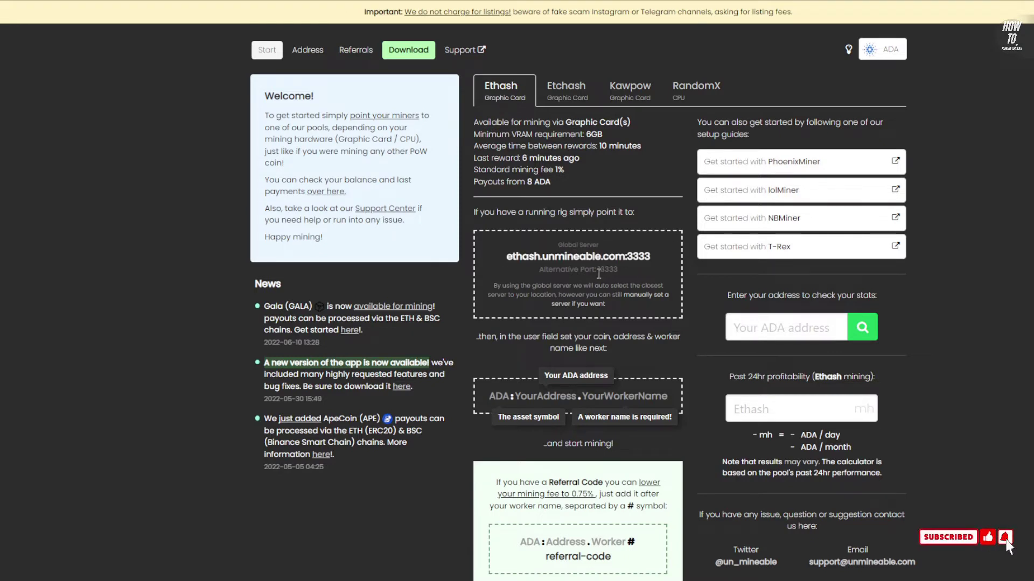
left_click_drag(613, 274, 618, 274)
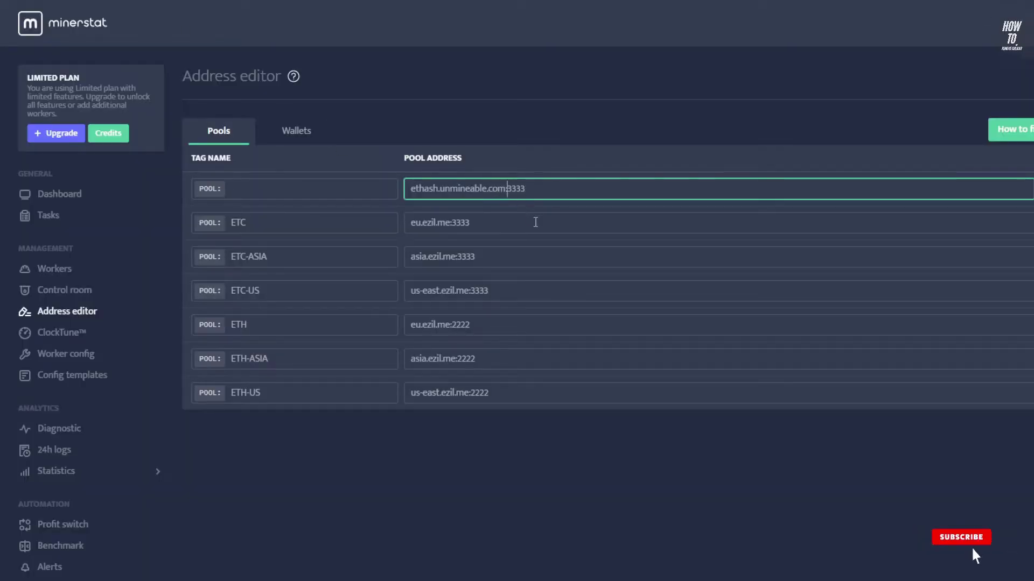
type("1")
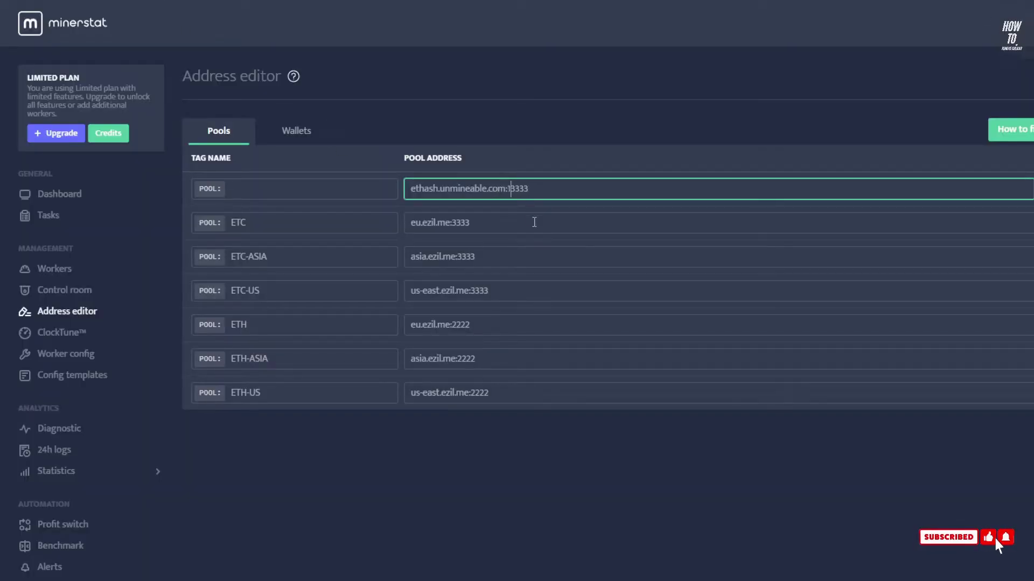
left_click(270, 192)
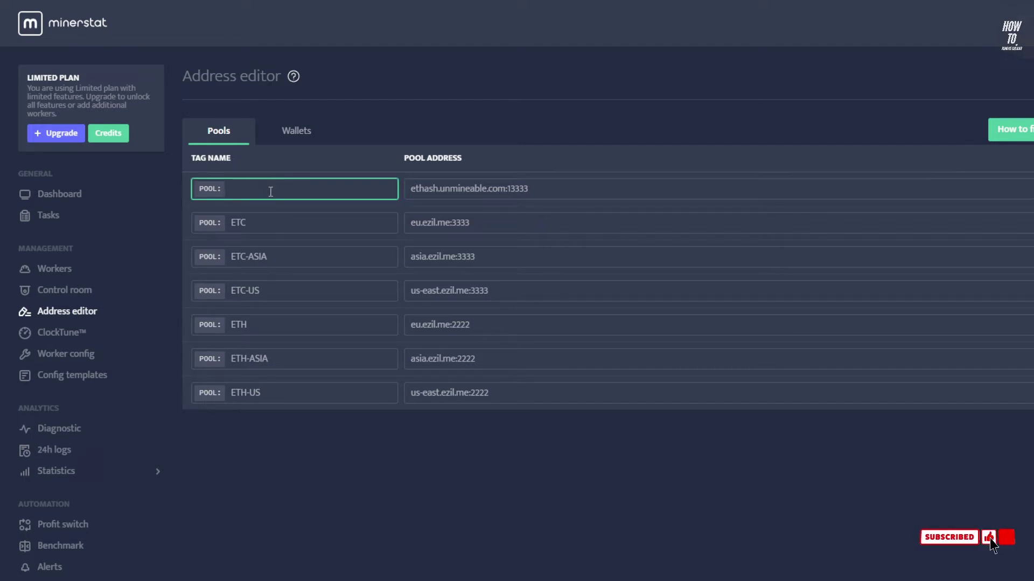
type("UNMINE-E")
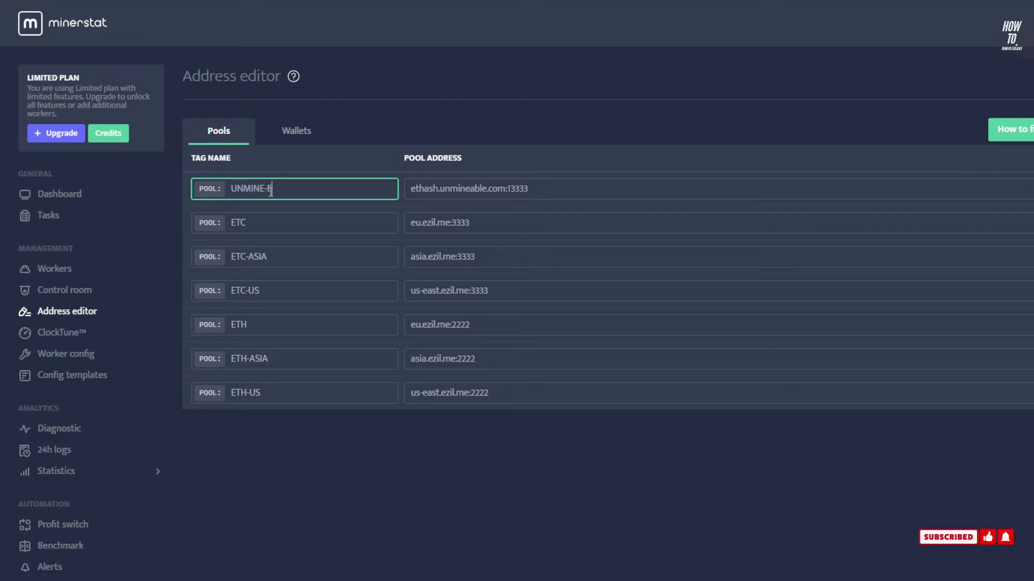
type("TH")
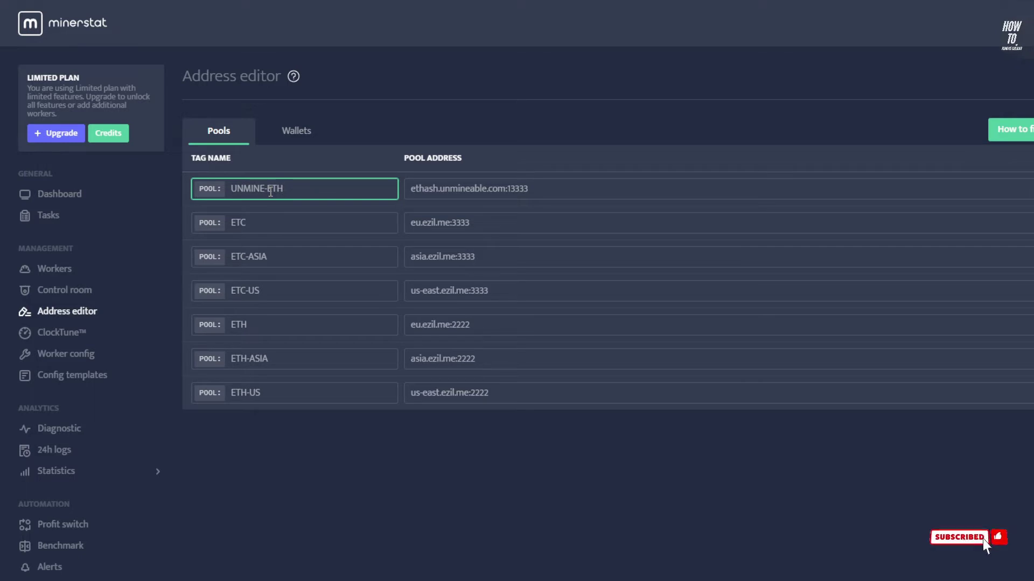
key("Return")
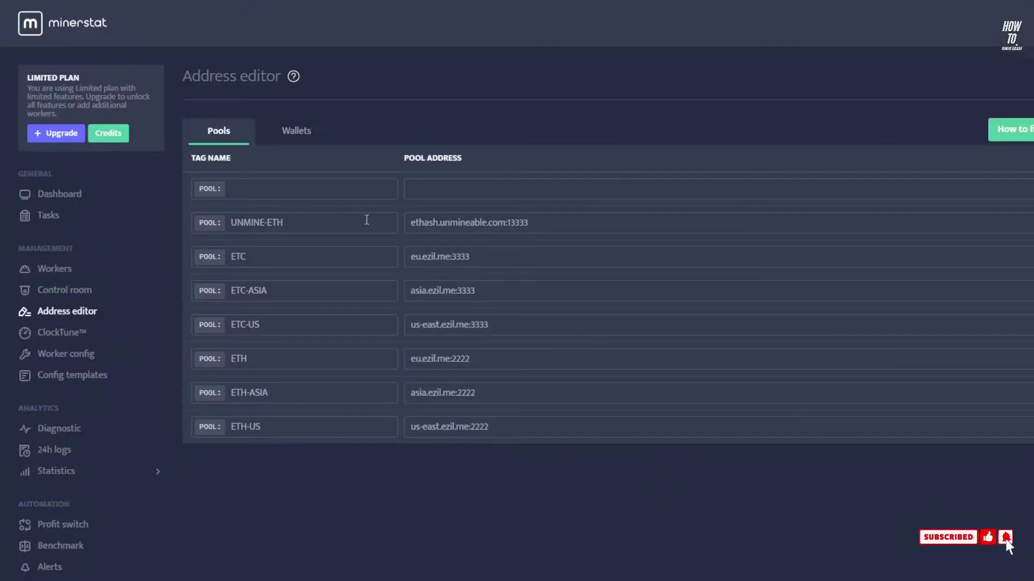
On the Wallets tab, add a wallet tagged CARDANO and move to its address field
left_click(287, 137)
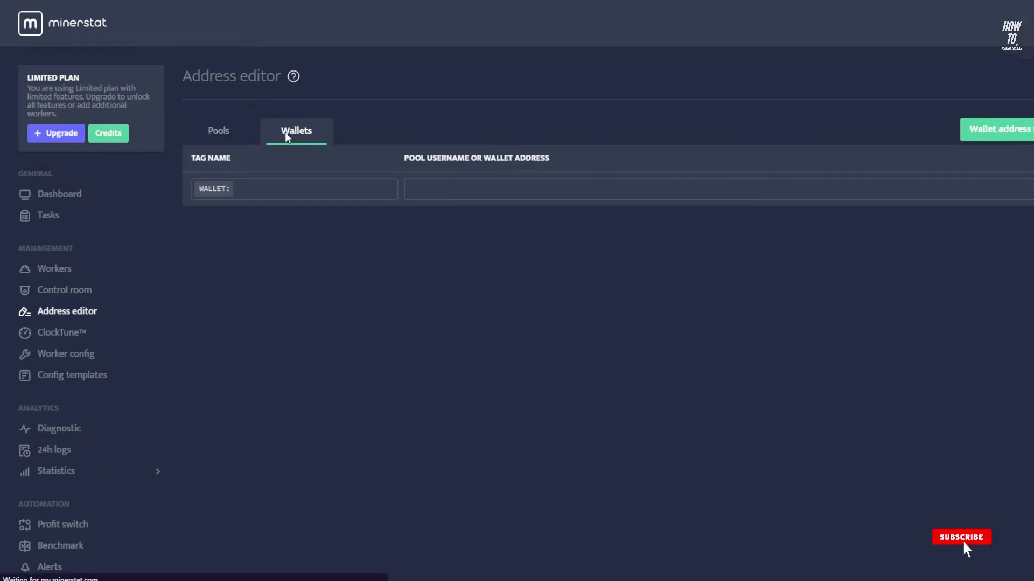
left_click(285, 193)
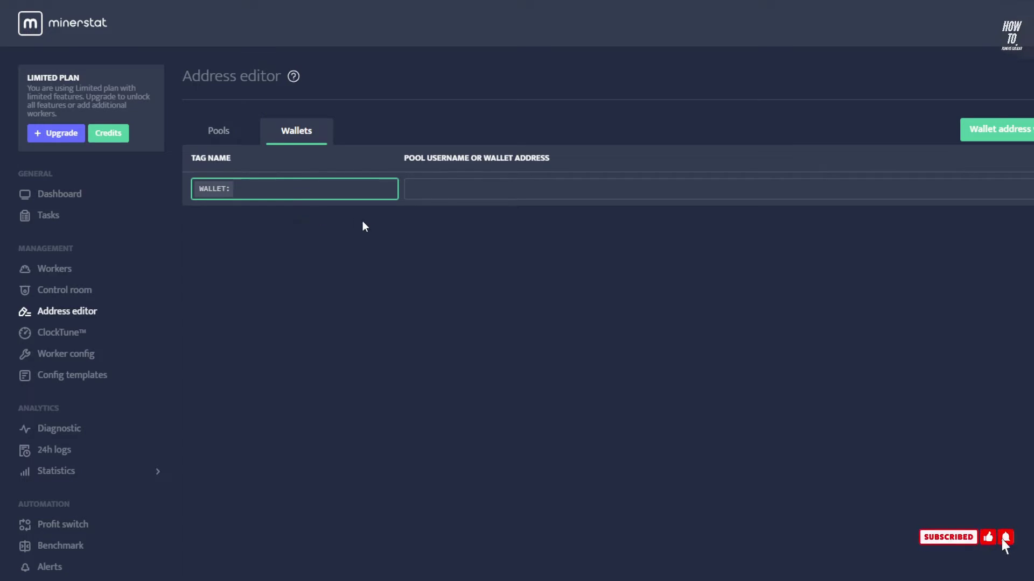
type("A")
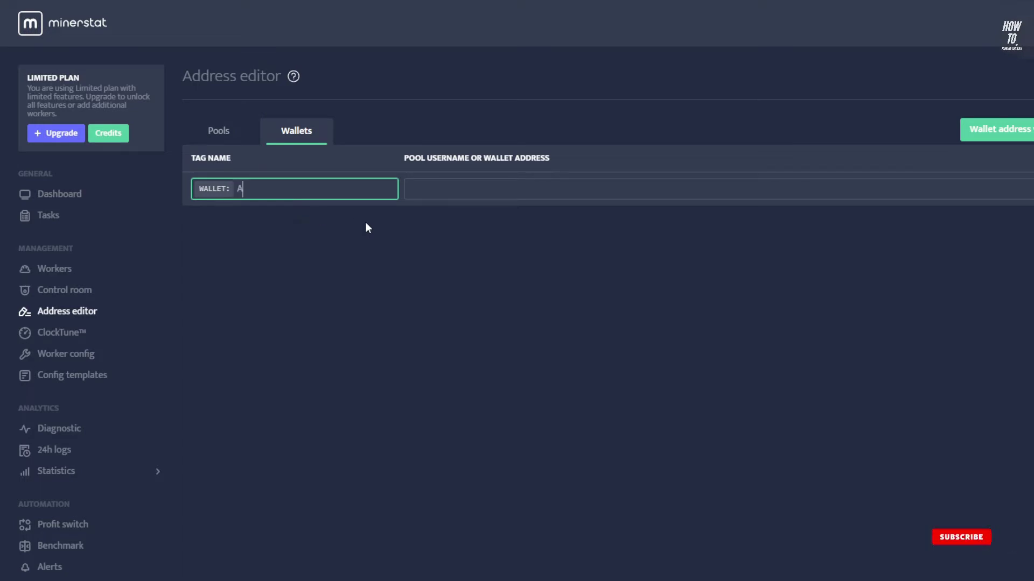
key("BackSpace")
type("CARDAN")
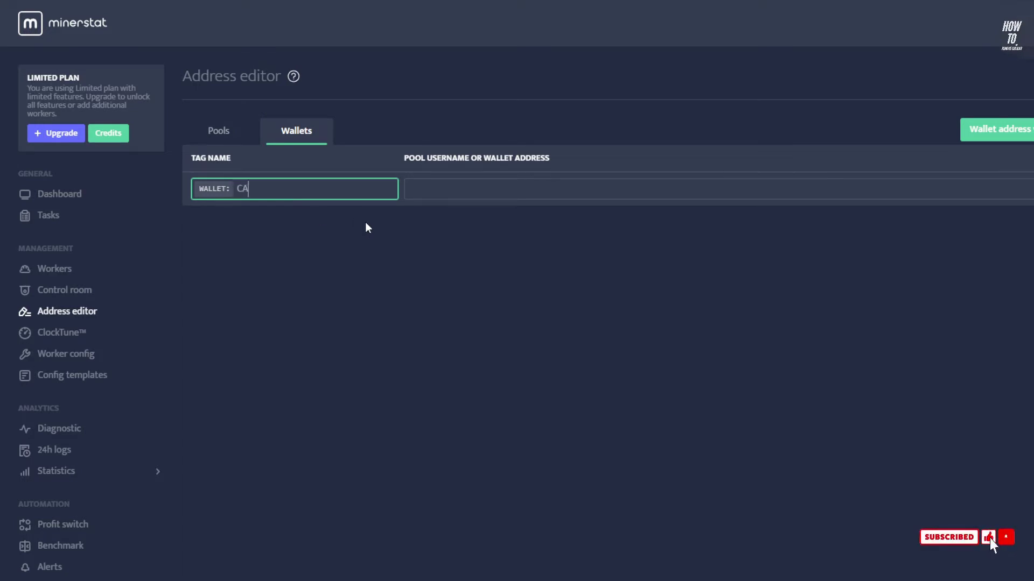
type("O")
key("Tab")
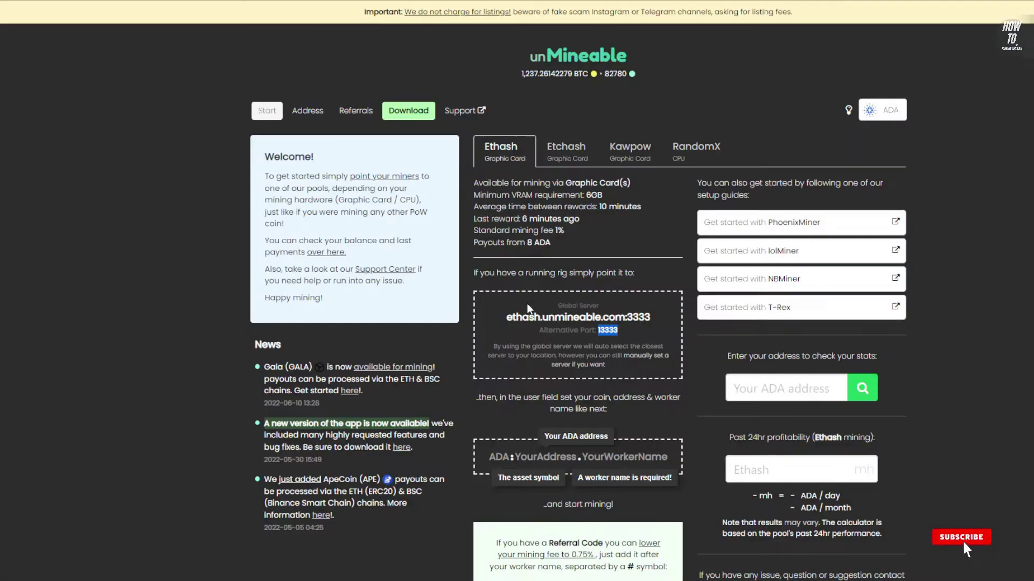
scroll(526, 303, "down", 1)
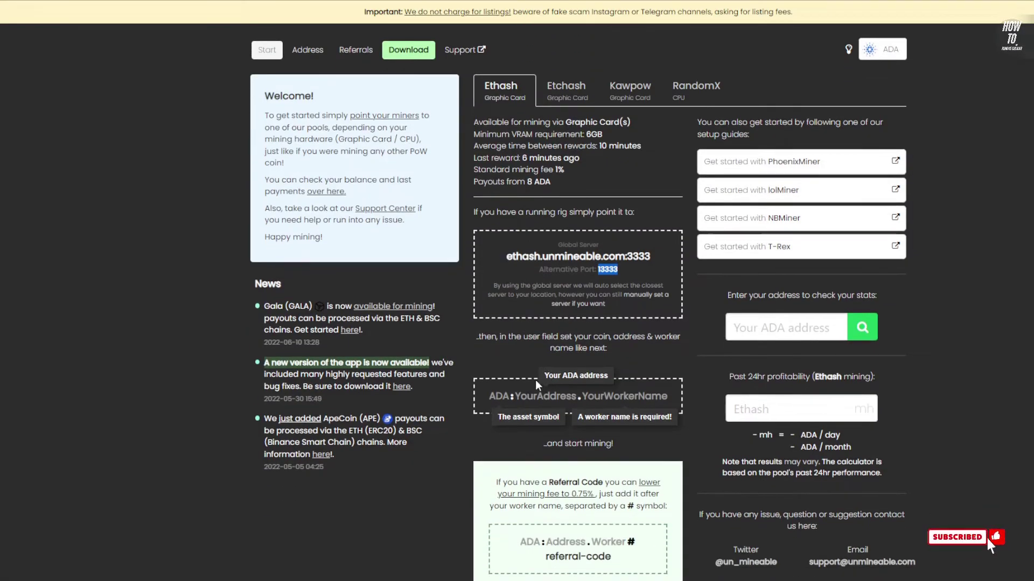
Check the ADA:YourAddress.YourWorkerName example format on unMineable's start page
left_click_drag(580, 397, 489, 396)
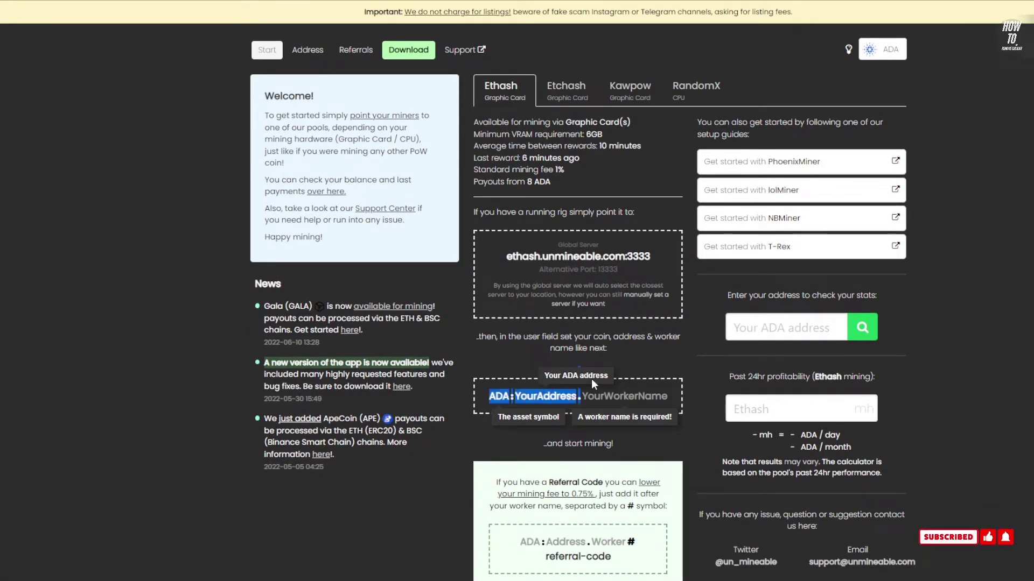
left_click(500, 398)
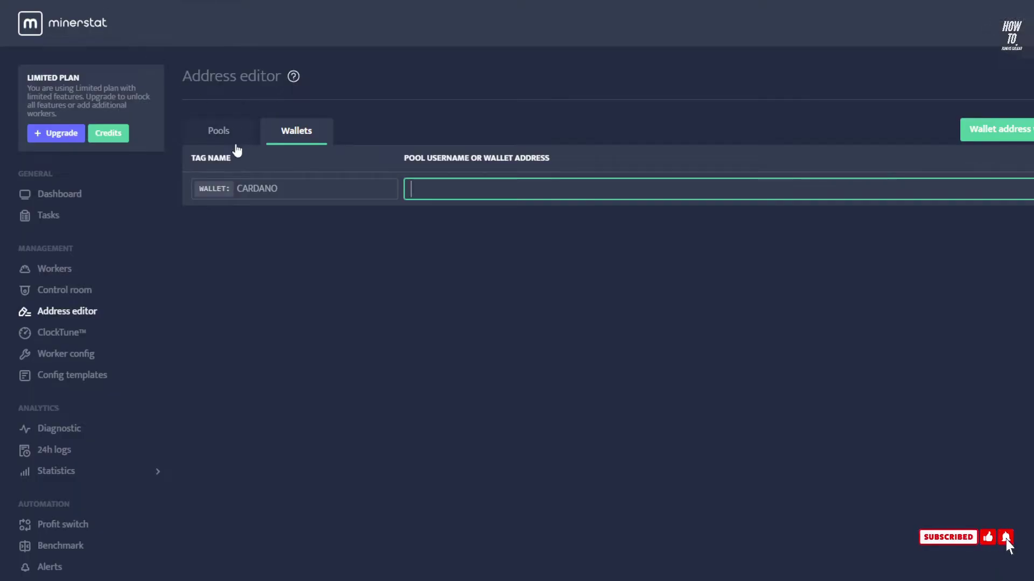
Enter ADA: followed by the pasted Cardano address in the CARDANO wallet and save it
type("ADA:")
type("DdzFFzCqrhsipjgR9hfUcdWqXDN1qYYtf1nj8sXjZAMSwfE1wNxM716utTB")
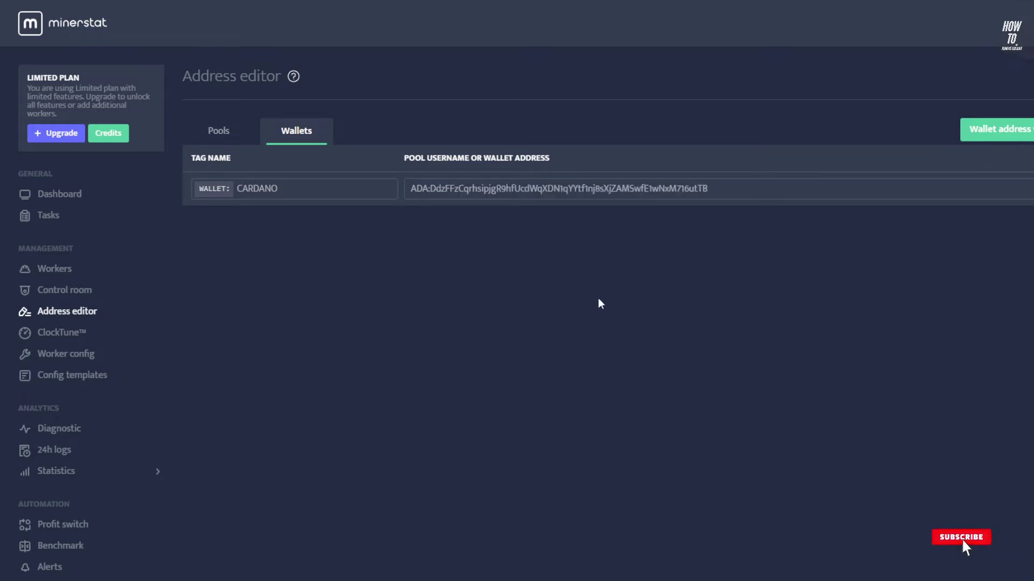
left_click(727, 191)
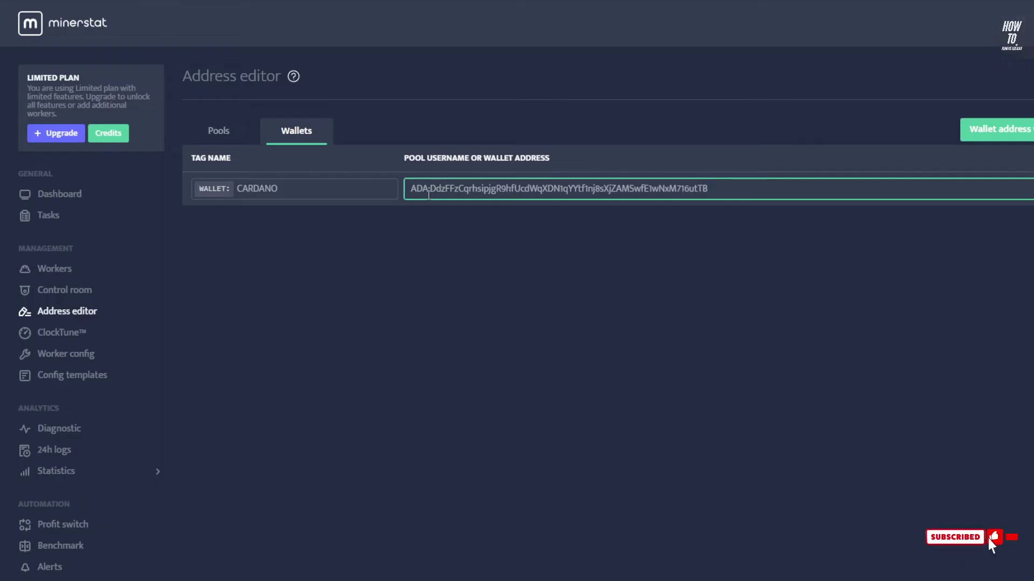
left_click_drag(430, 190, 730, 206)
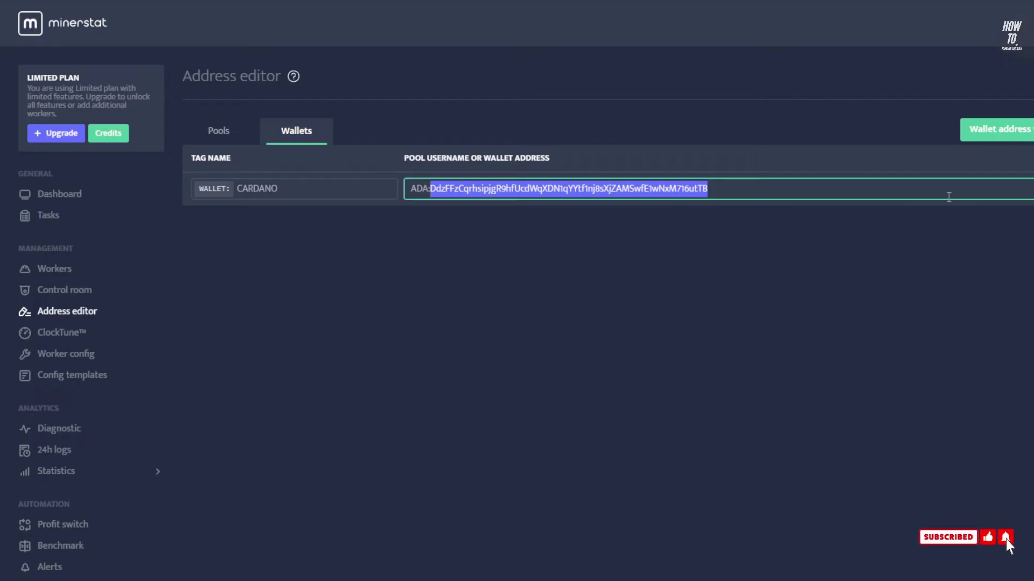
left_click(803, 299)
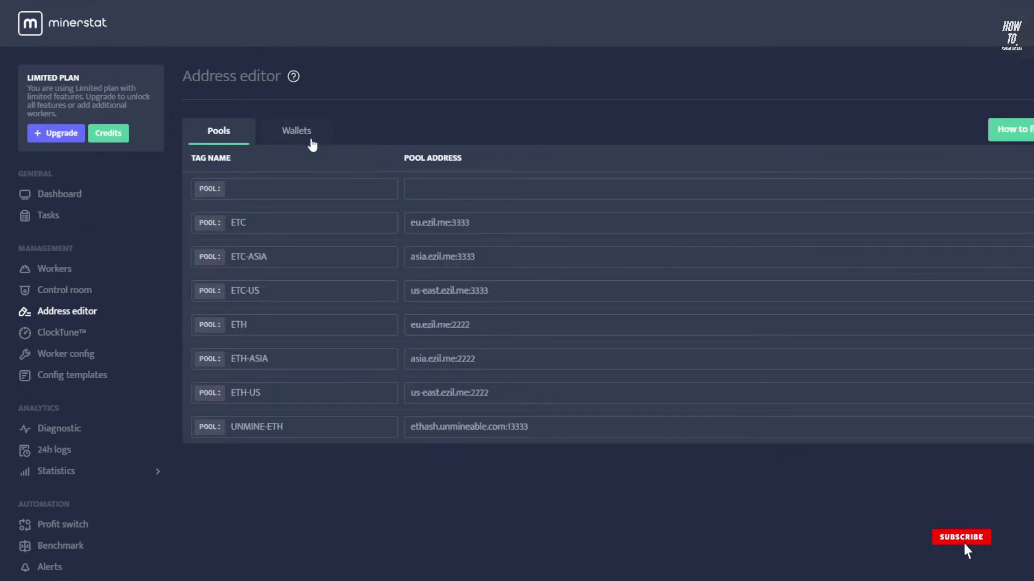
Open Worker config for Stand_alone and scroll to the PHOENIX-ETH client using eu.ezil.me:2222
left_click(308, 133)
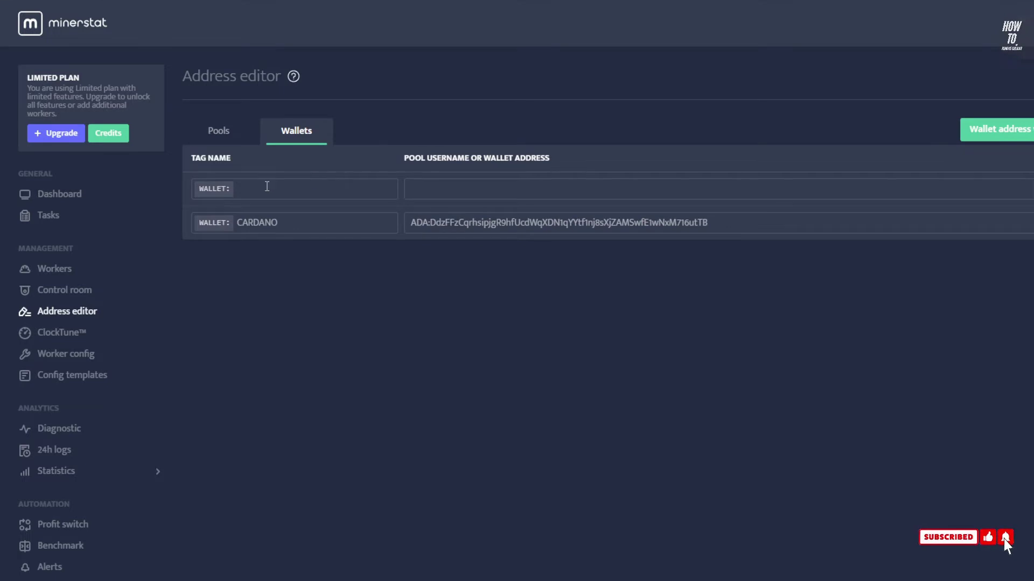
left_click(222, 133)
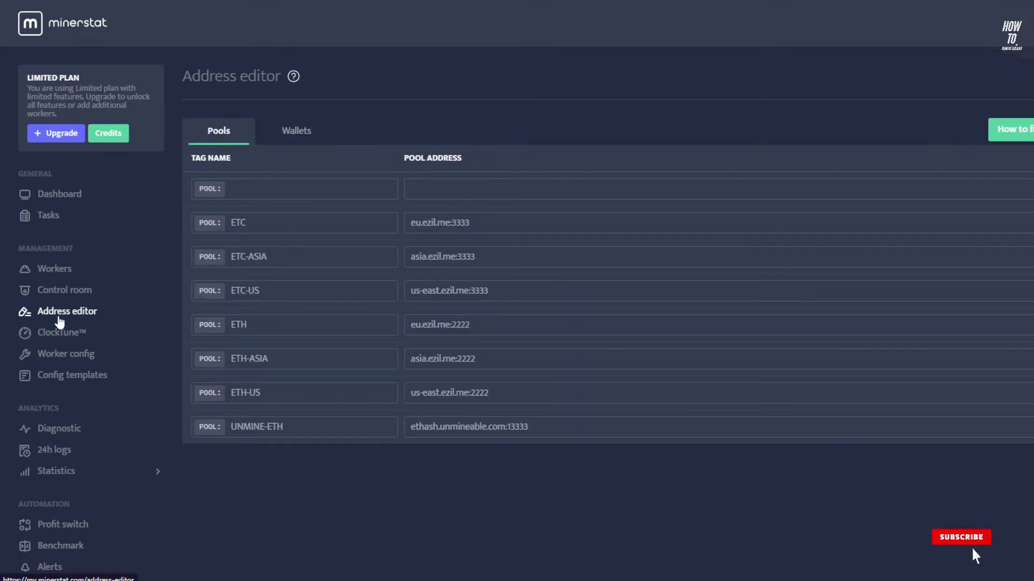
left_click(75, 362)
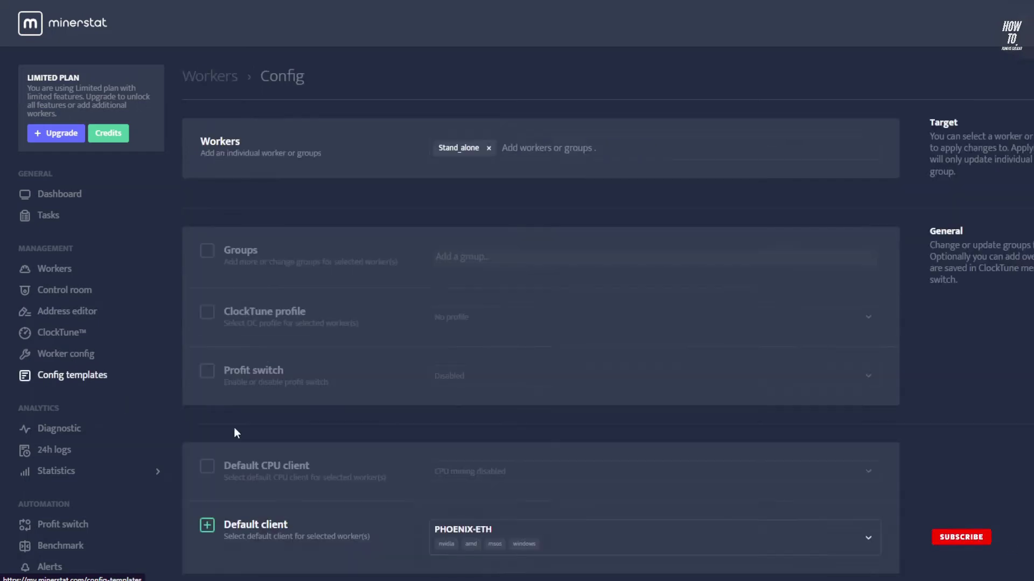
scroll(512, 168, "down", 1)
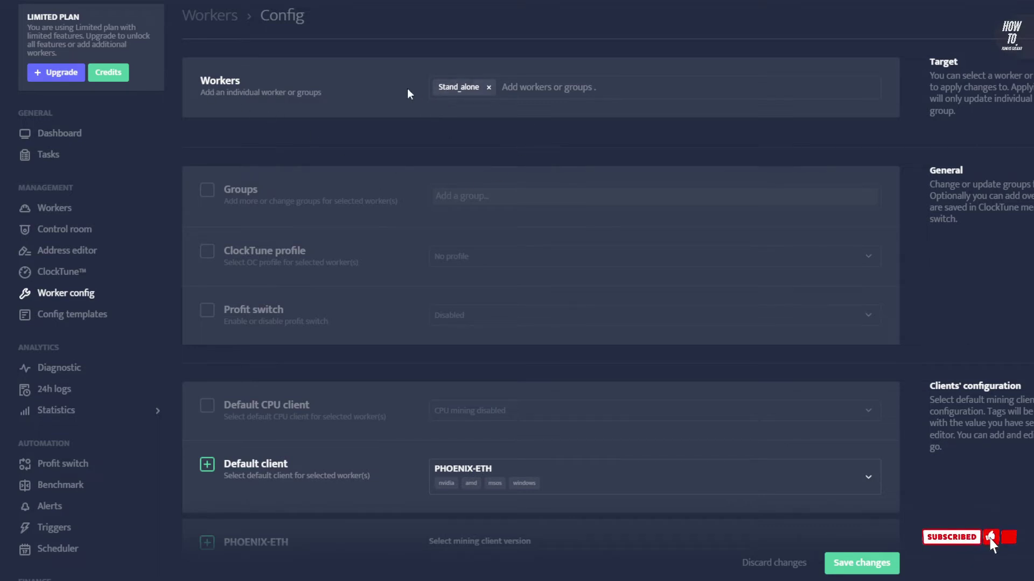
scroll(443, 214, "down", 1)
scroll(443, 214, "down", 4)
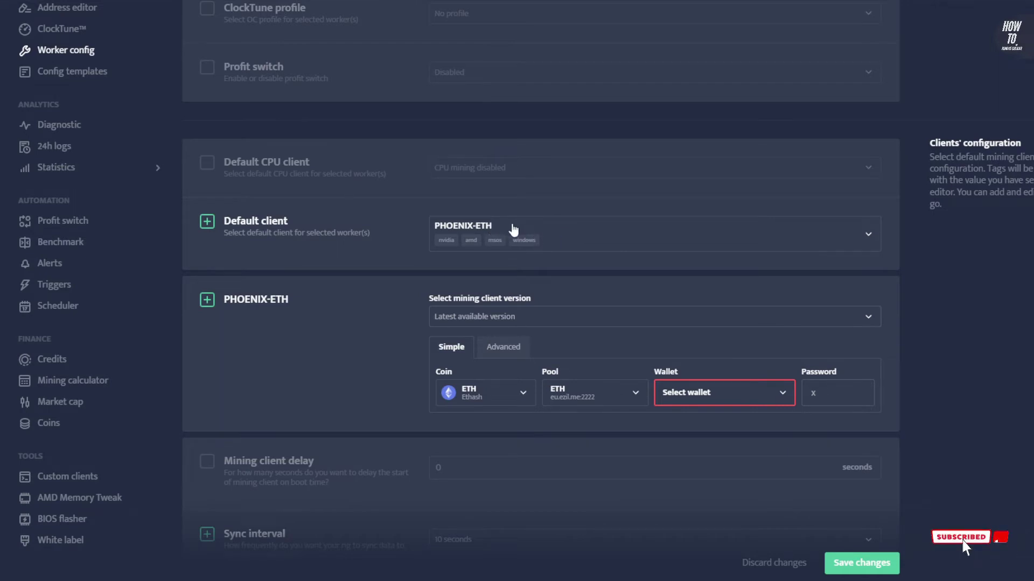
Replace PHOENIX-ETH with TREX as the worker's default client and check its available versions
left_click(554, 235)
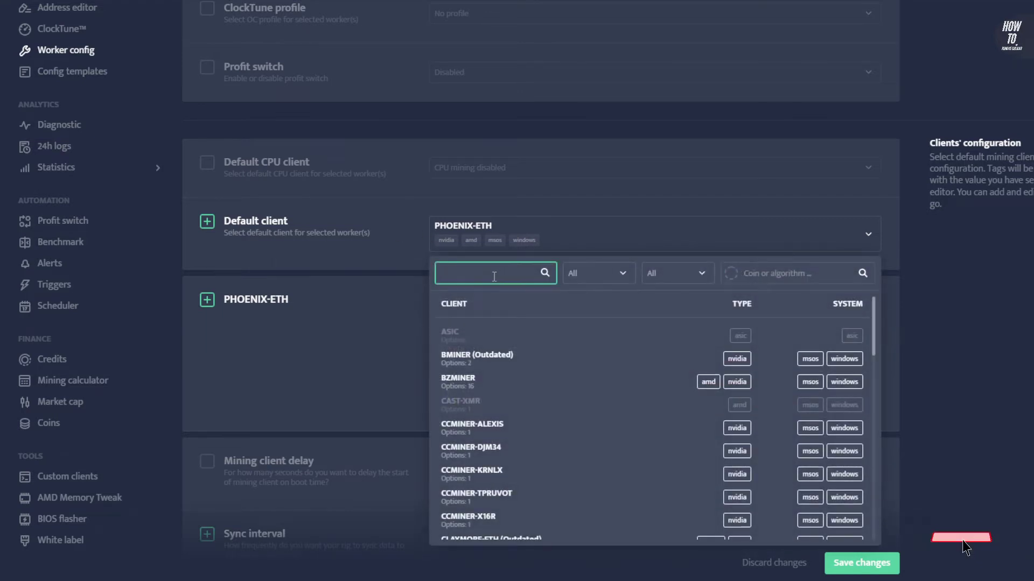
type("tre")
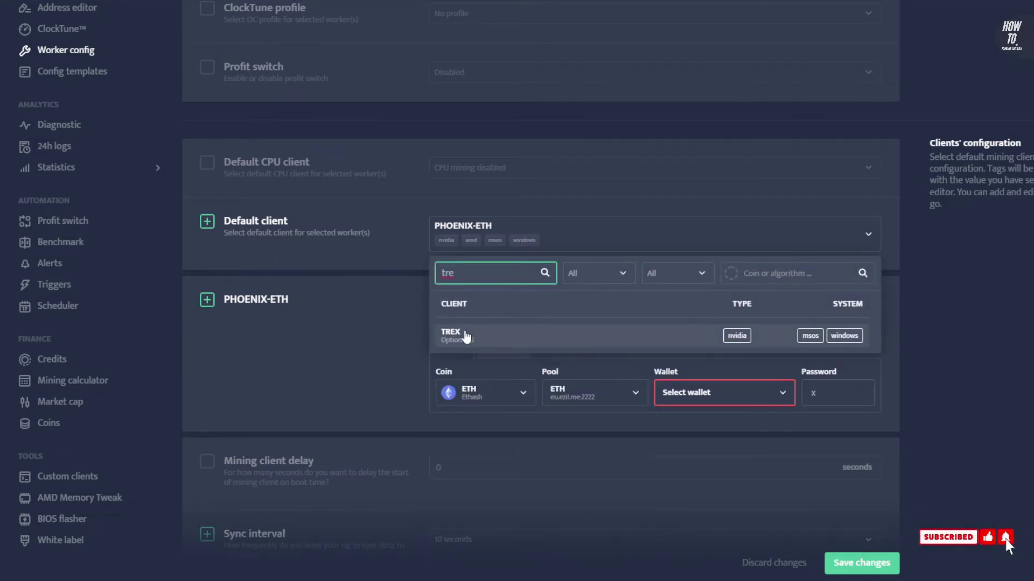
key("BackSpace")
key("BackSpace")
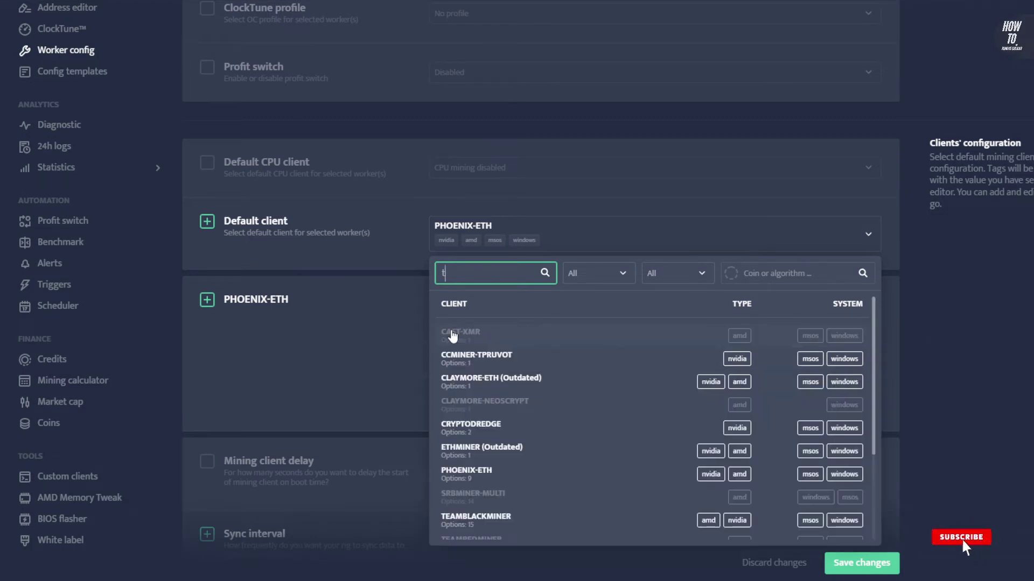
scroll(511, 378, "down", 1)
scroll(511, 378, "down", 4)
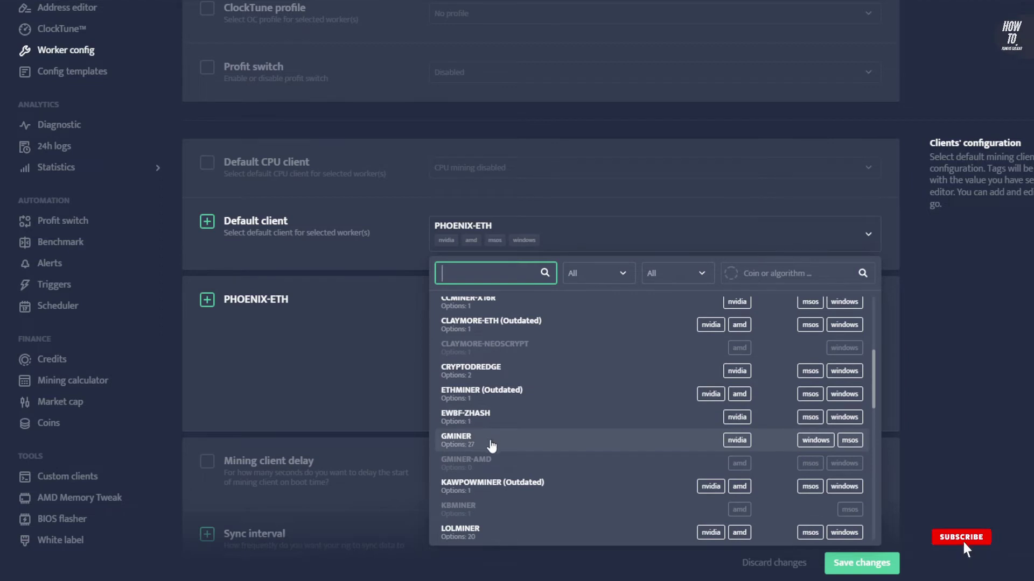
scroll(487, 442, "down", 3)
scroll(484, 397, "down", 5)
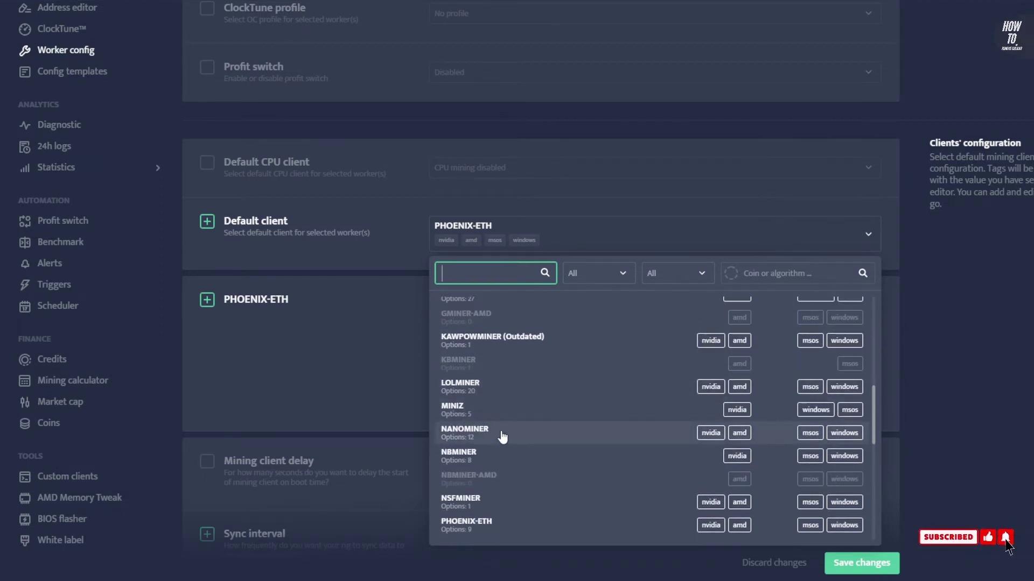
scroll(491, 431, "down", 1)
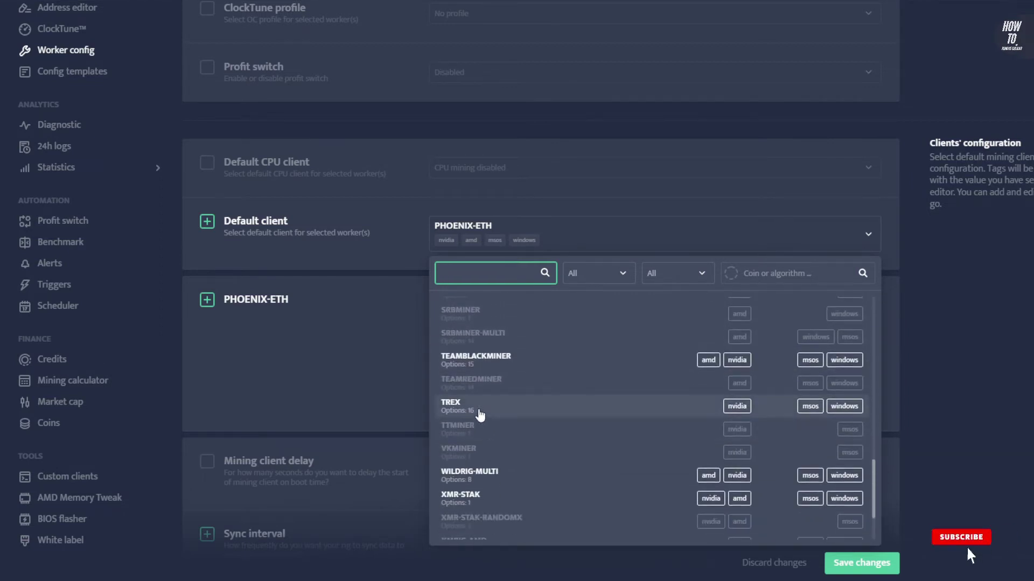
left_click(480, 413)
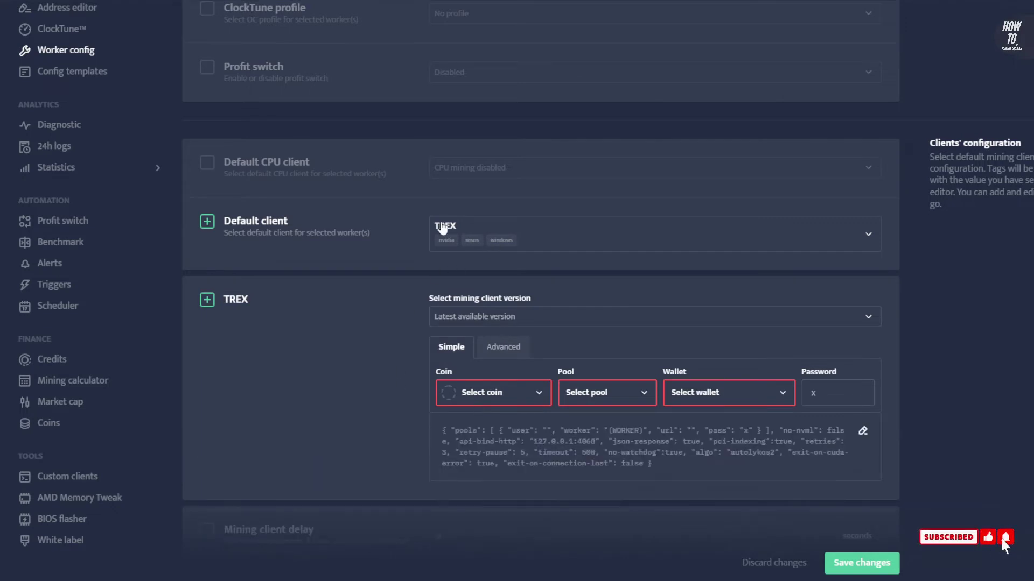
left_click(466, 320)
Keep TREX on 'Latest available version' and glance at its raw JSON config
left_click(185, 317)
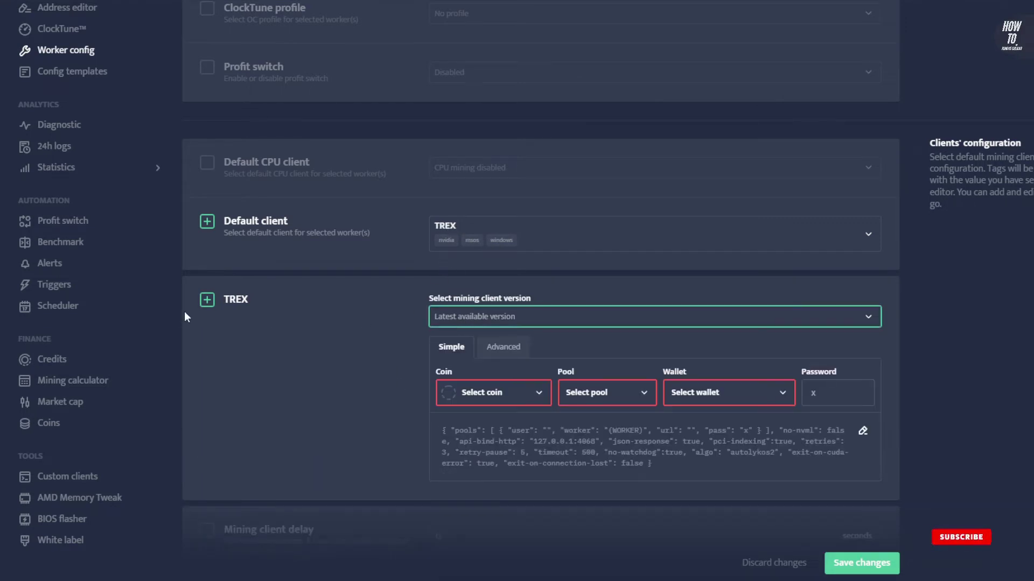
scroll(371, 340, "down", 1)
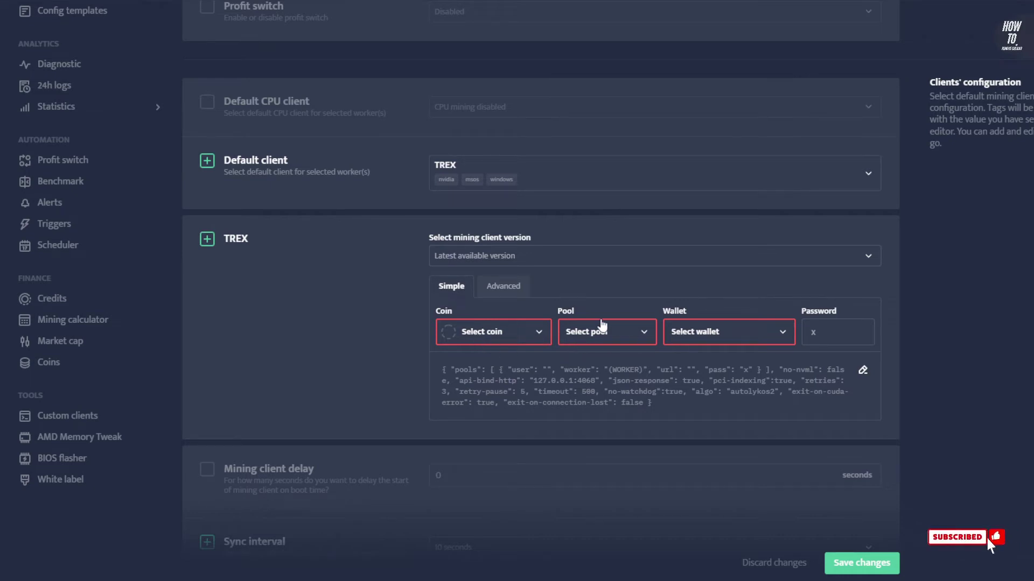
left_click(504, 286)
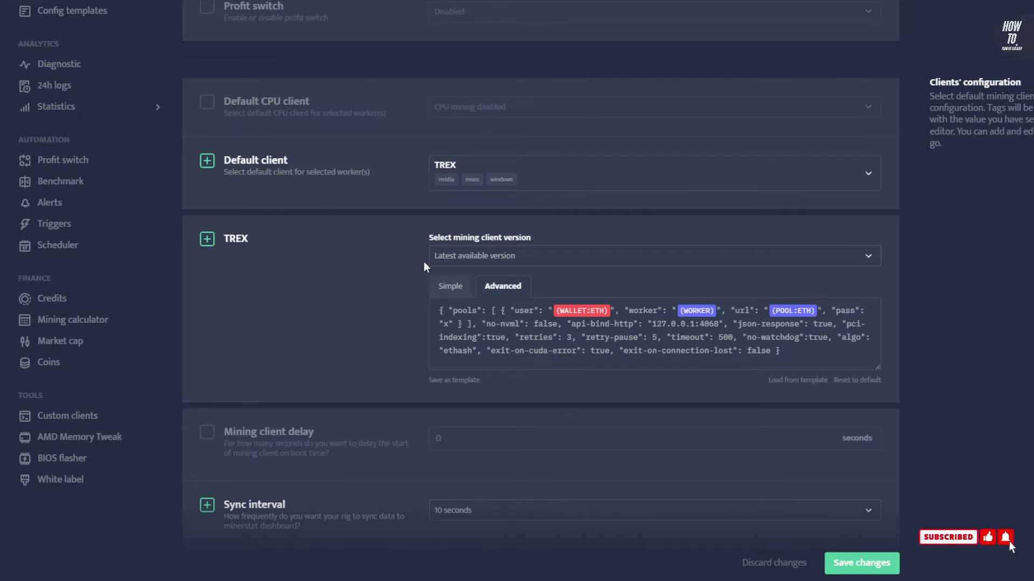
left_click(447, 287)
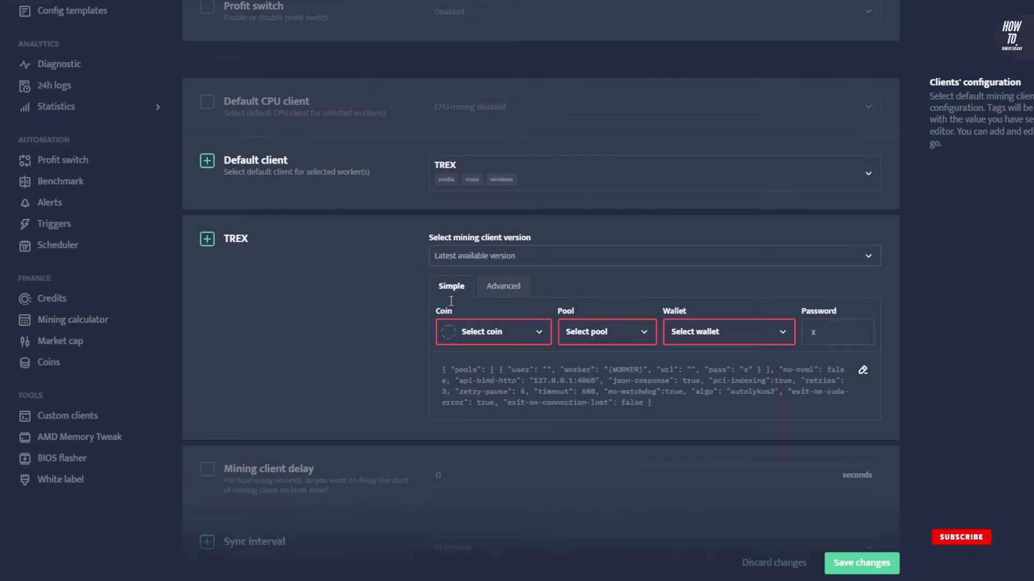
Set coin unMineable Ethash, pool UNMINE-ETH and wallet CARDANO, then save the configuration
left_click(481, 333)
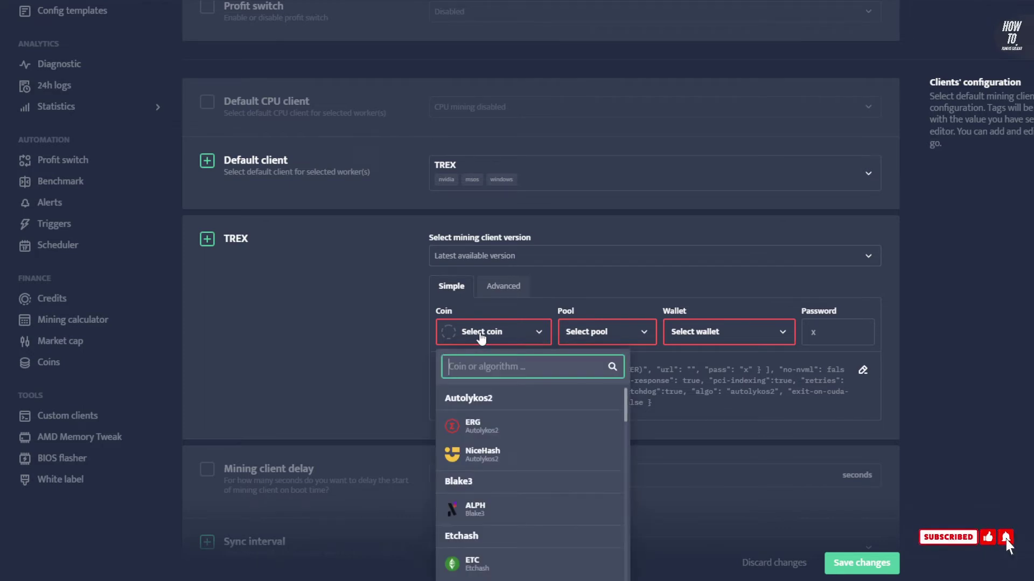
type("un")
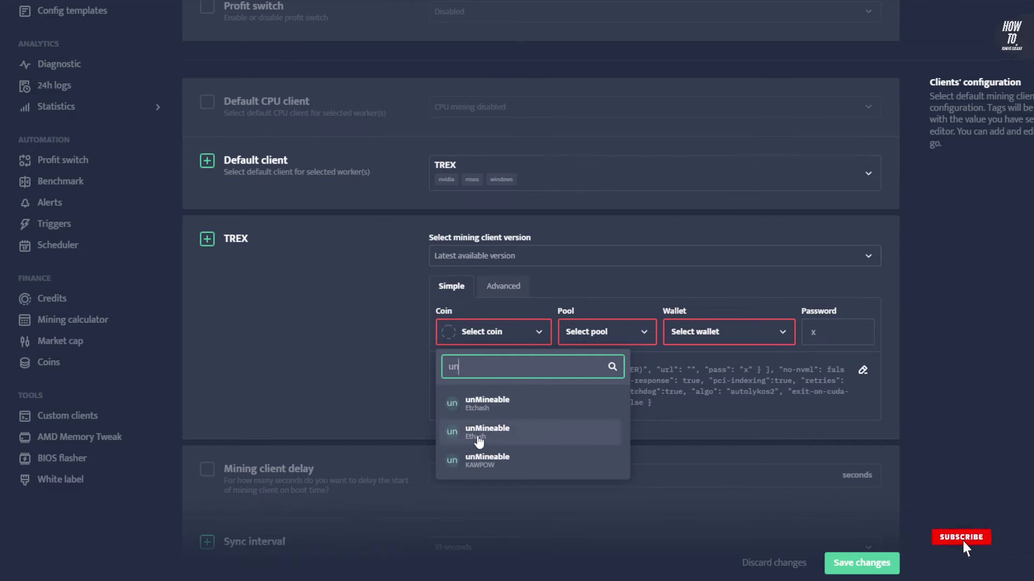
left_click(478, 437)
left_click(589, 338)
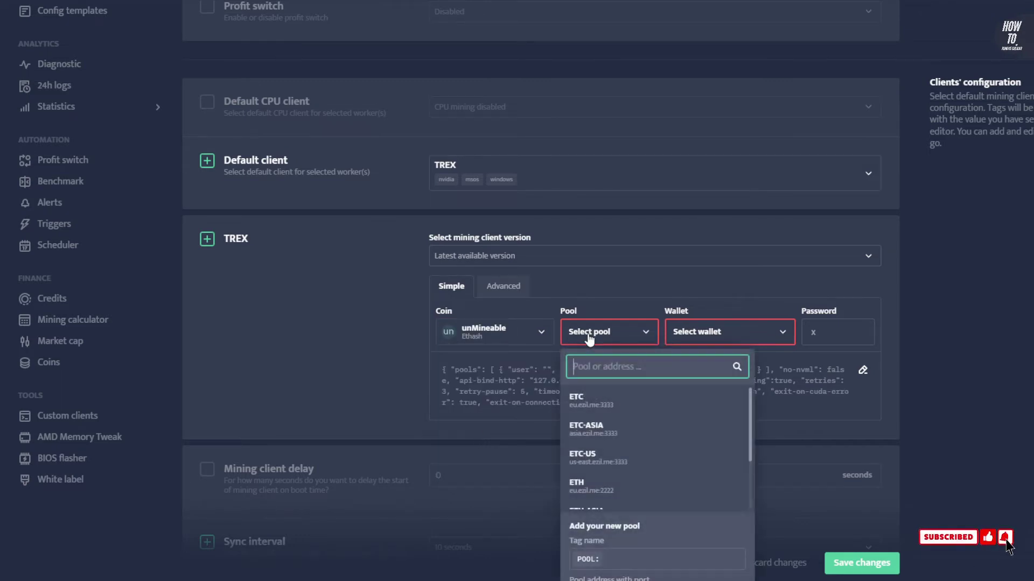
type("un")
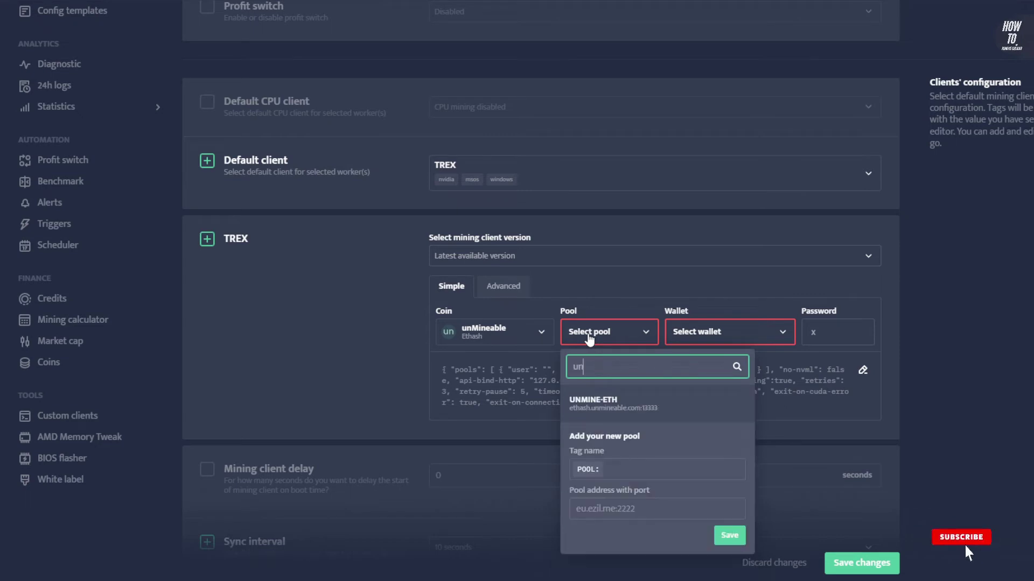
left_click(631, 411)
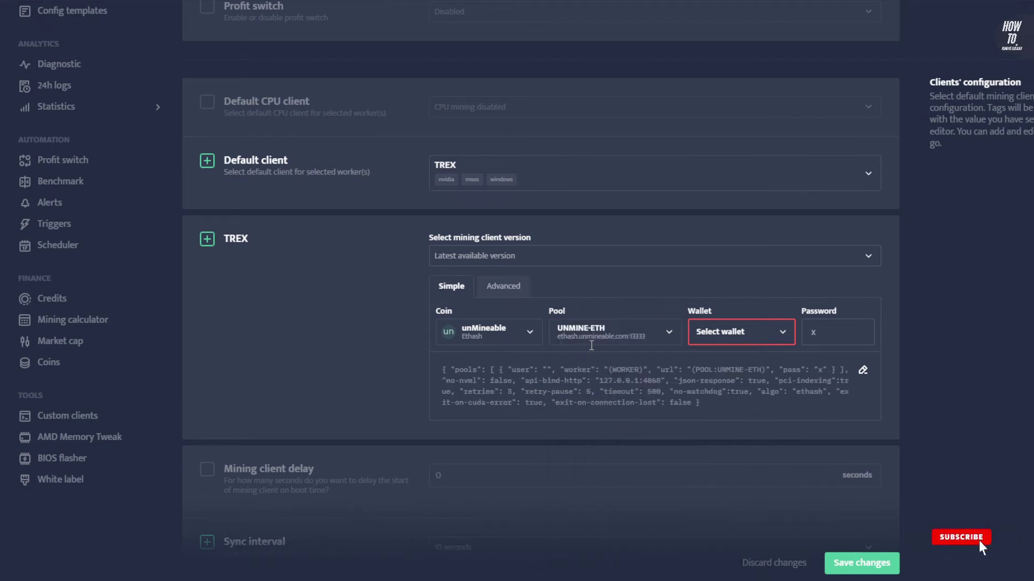
left_click(740, 332)
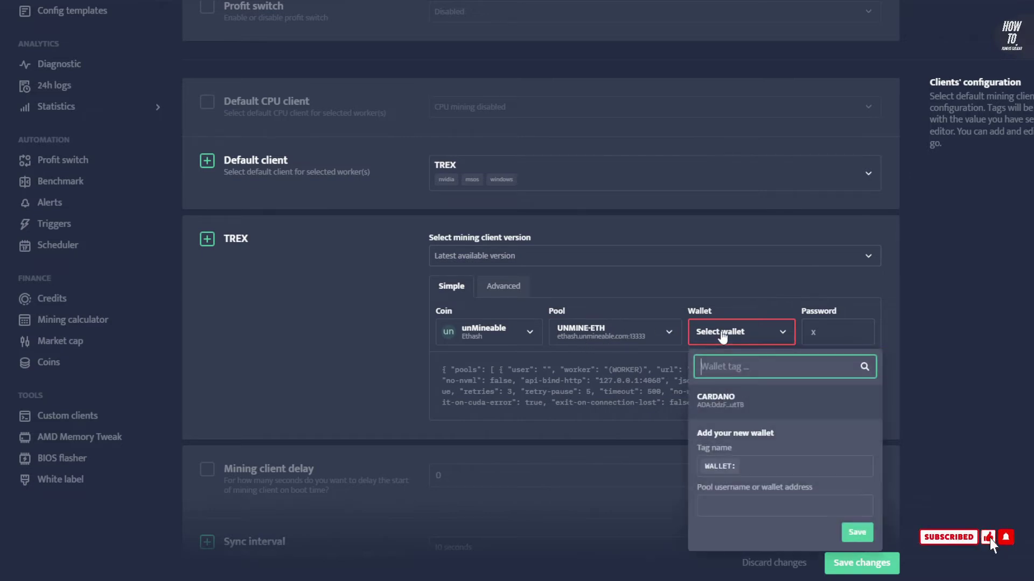
left_click(722, 409)
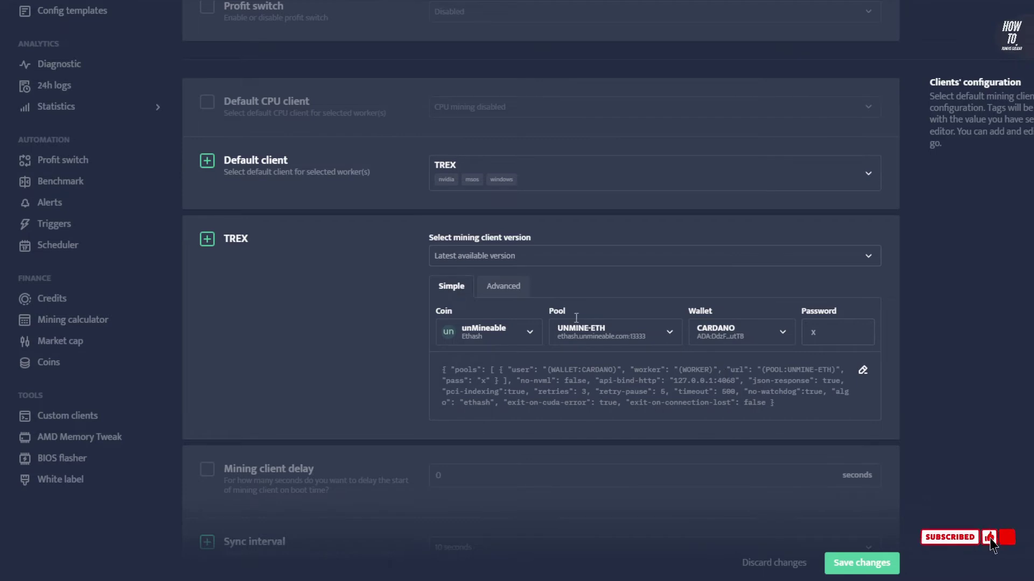
left_click(853, 564)
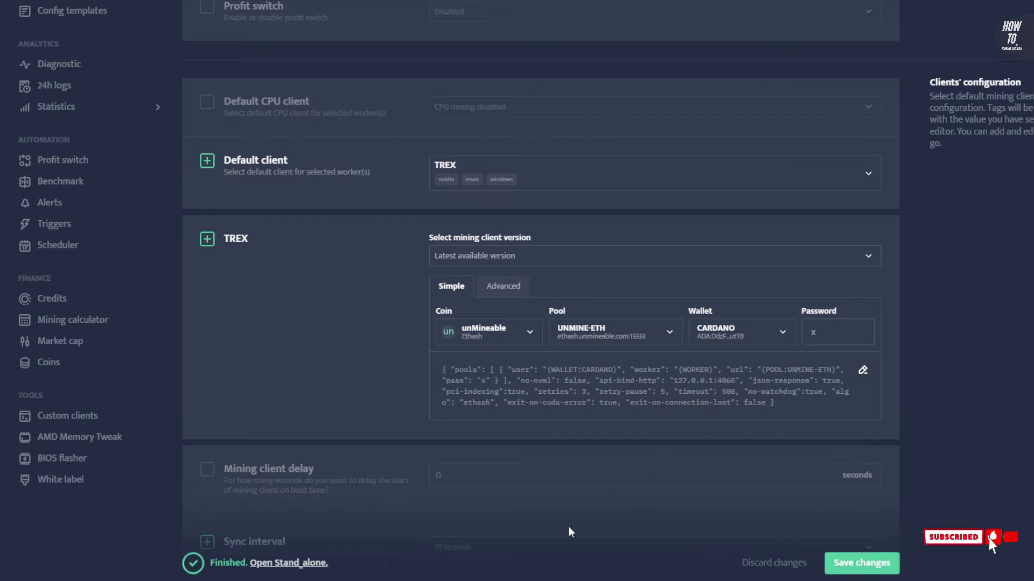
left_click(507, 293)
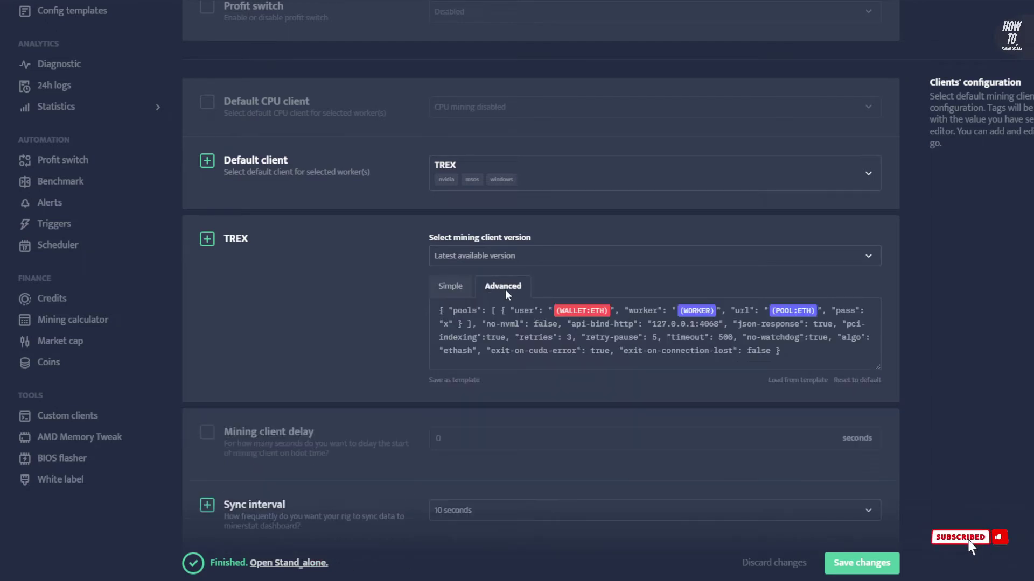
Change the Advanced config's user wallet tag from WALLET:ETH to WALLET:CARDANO
left_click(581, 319)
left_click(587, 371)
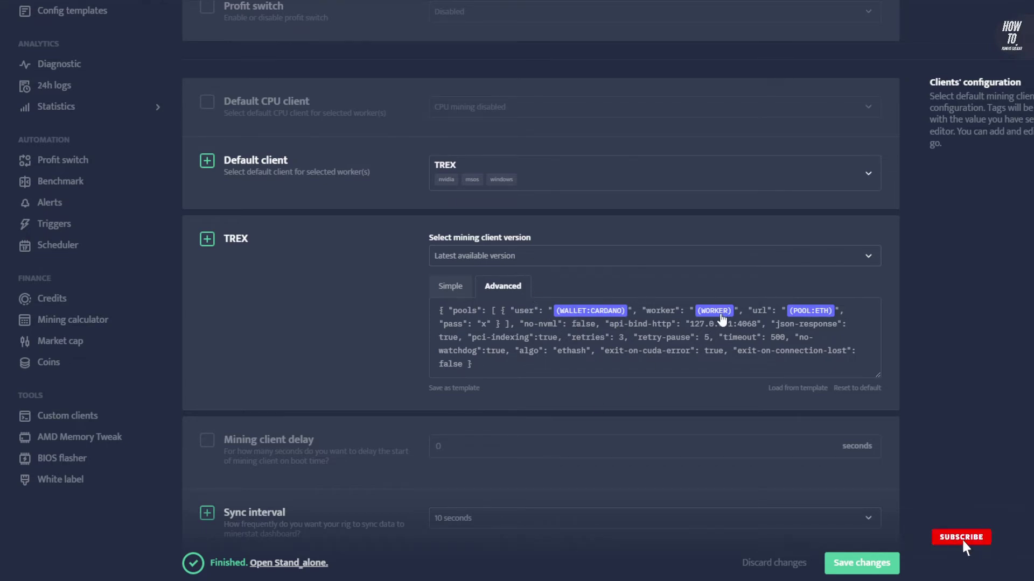
scroll(725, 321, "up", 6)
scroll(583, 270, "down", 7)
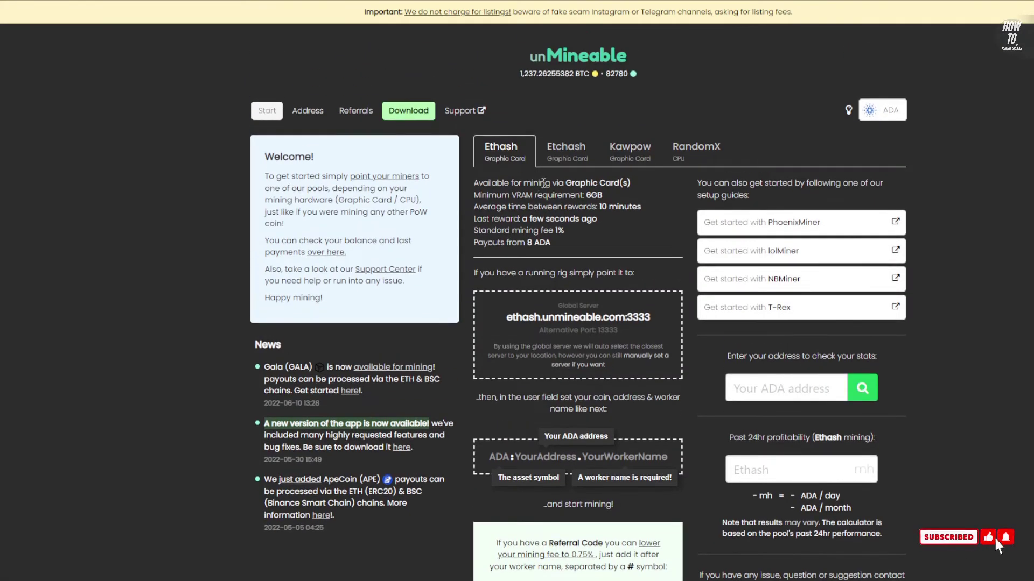
left_click_drag(486, 230, 566, 237)
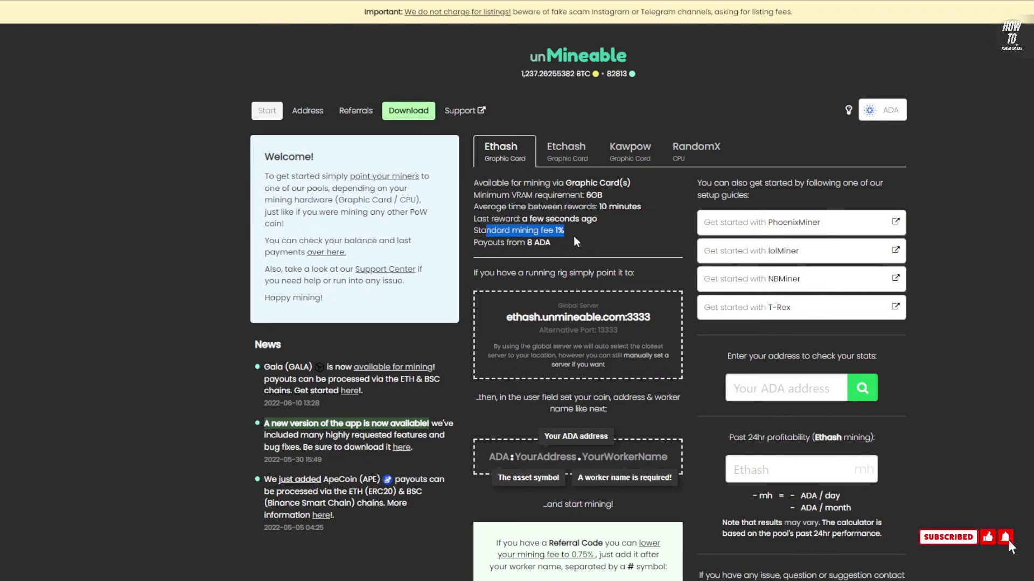
scroll(574, 237, "down", 3)
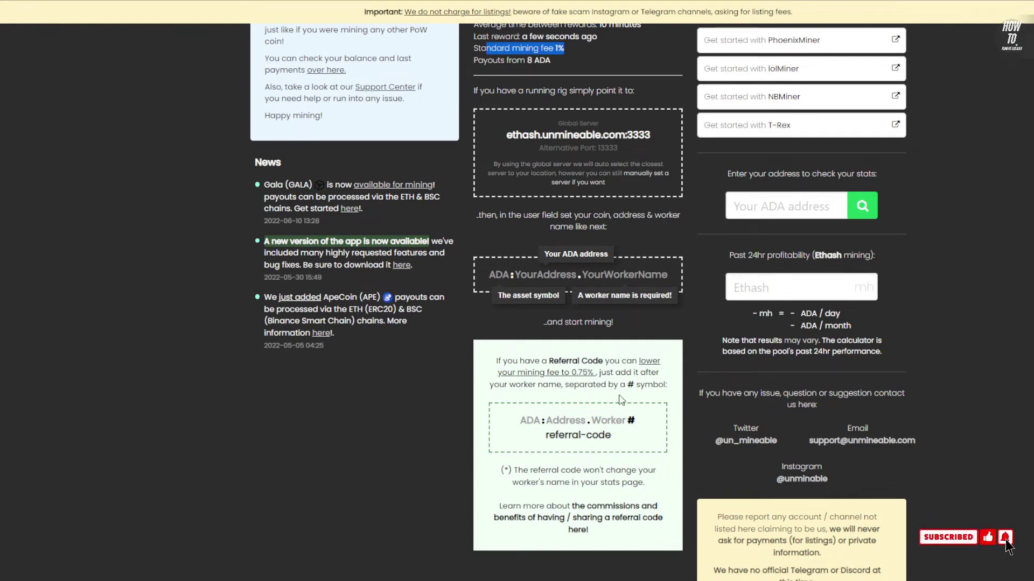
scroll(600, 379, "up", 2)
scroll(600, 379, "down", 2)
scroll(592, 381, "down", 1)
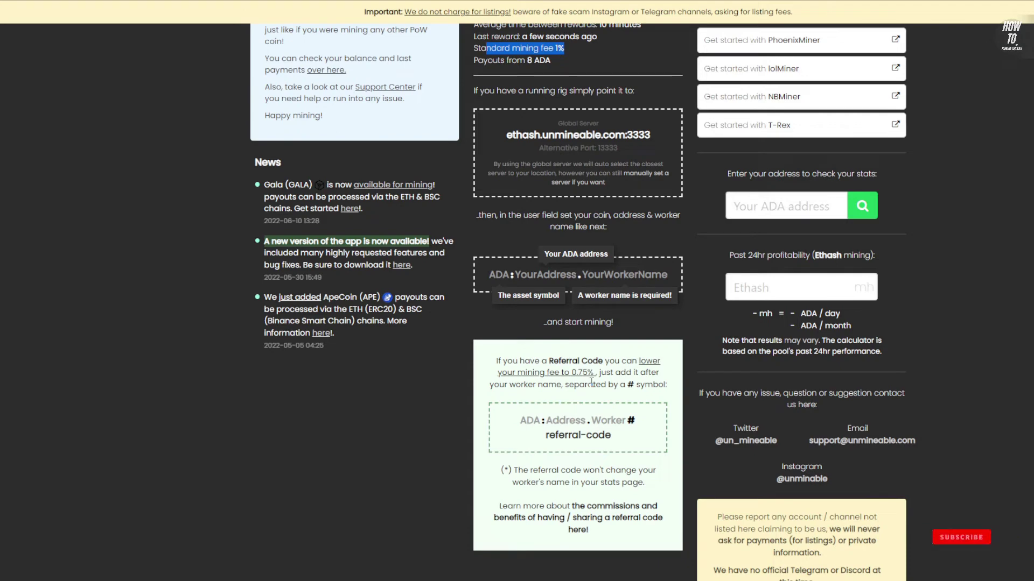
scroll(612, 375, "up", 5)
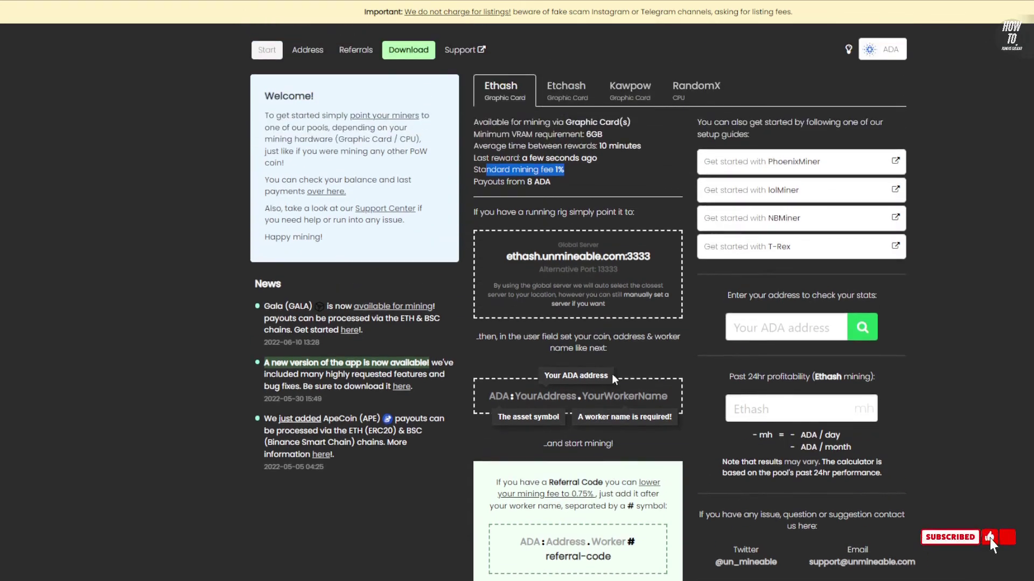
scroll(616, 379, "down", 5)
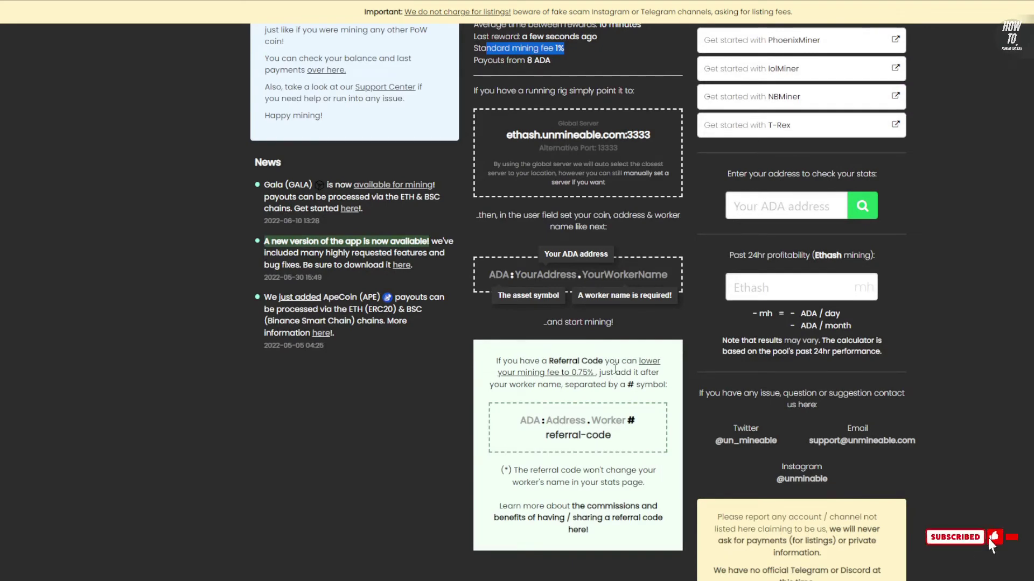
scroll(597, 352, "down", 1)
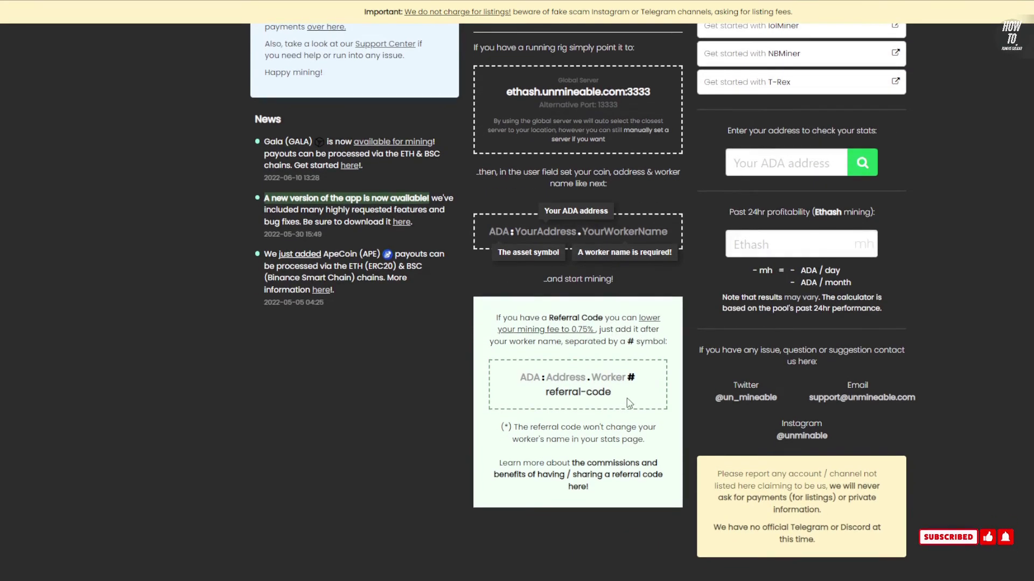
scroll(599, 420, "up", 1)
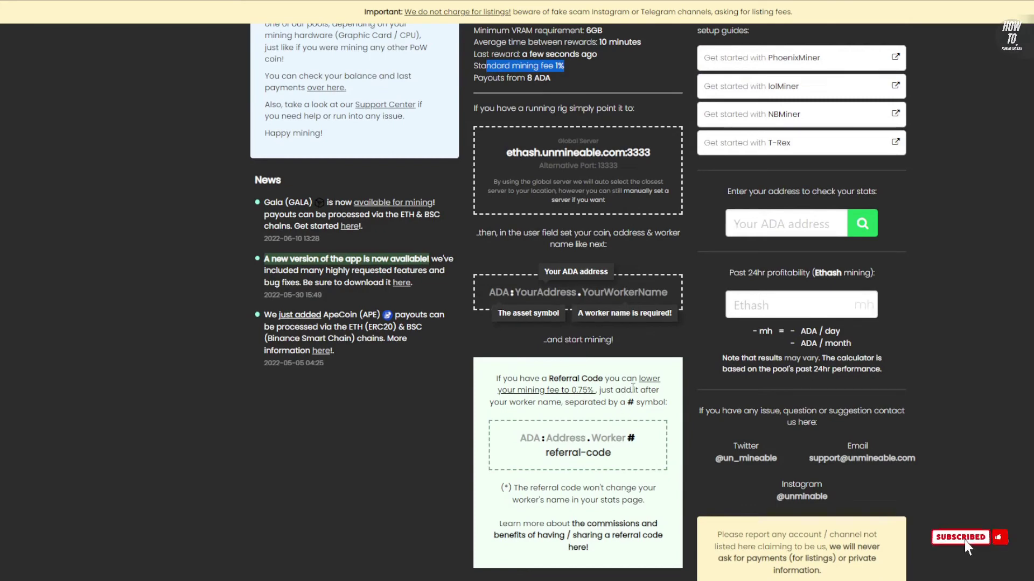
scroll(581, 404, "up", 3)
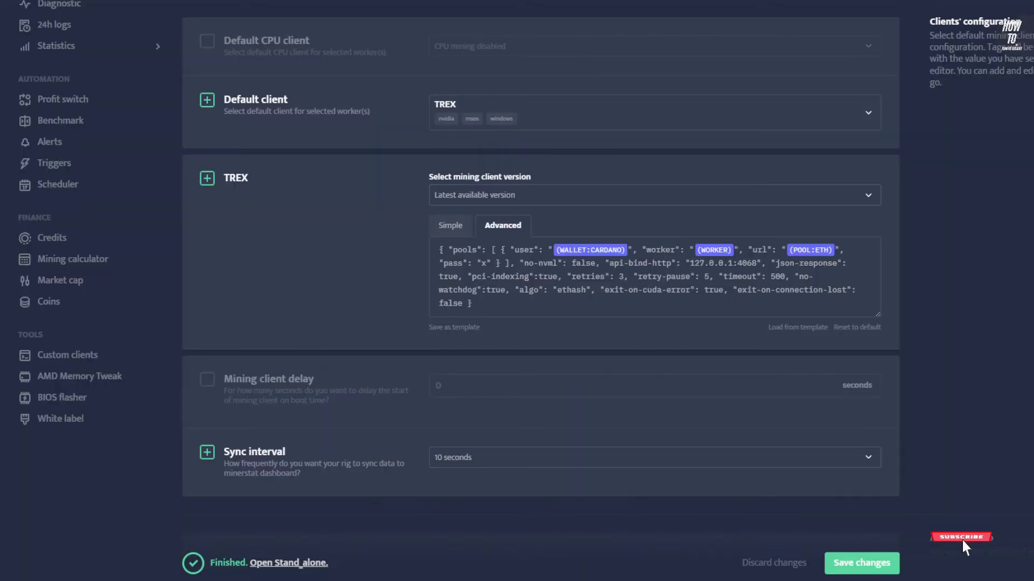
Append '#' plus the pasted referral code after the WORKER tag in the TREX JSON
left_click(737, 255)
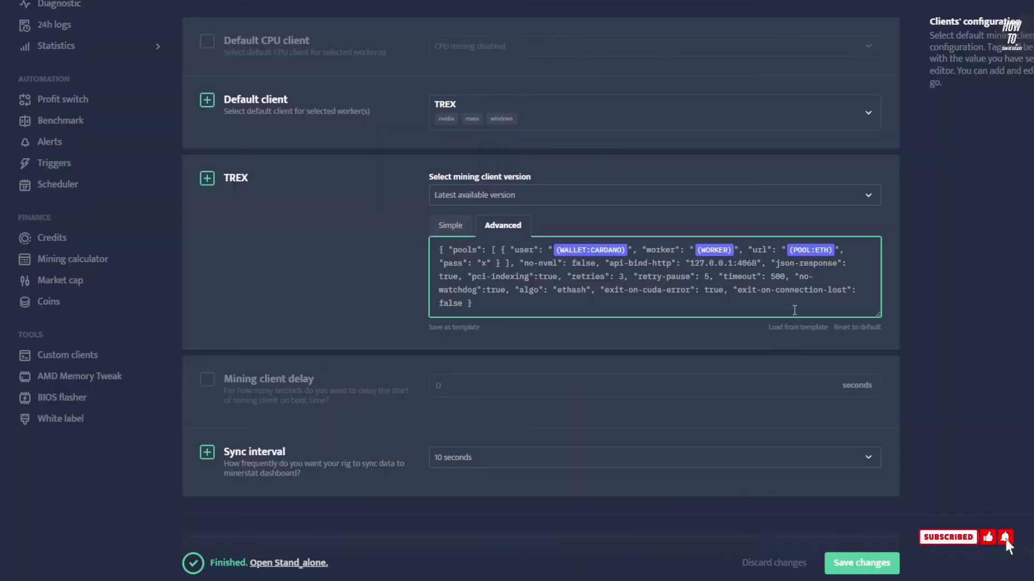
type("#")
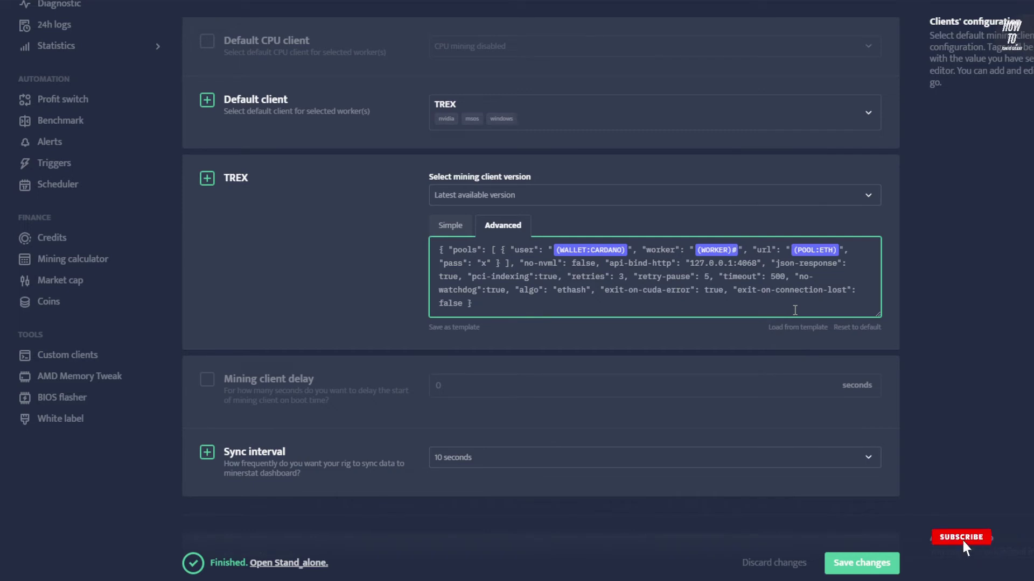
key("Tab")
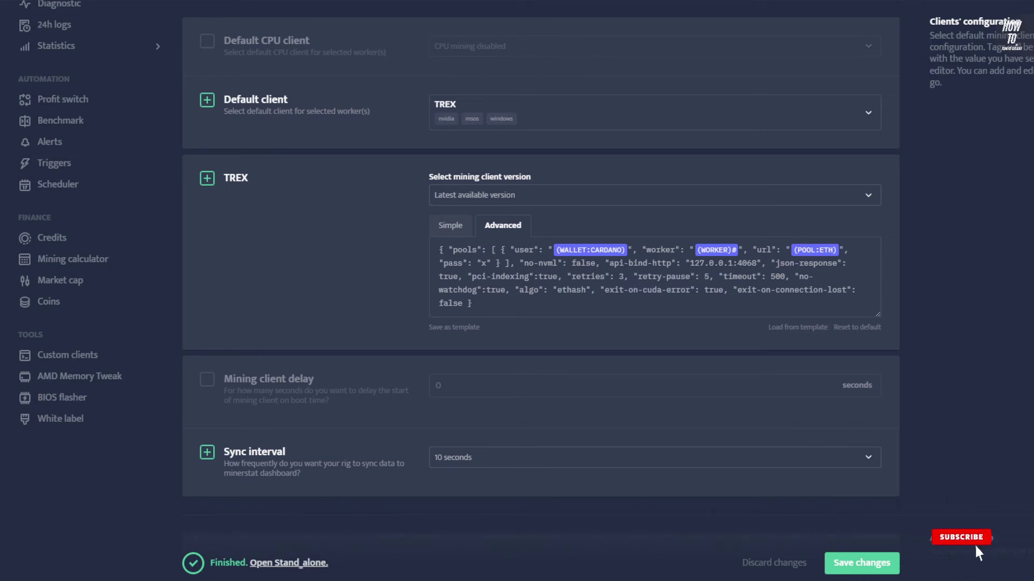
left_click(741, 251)
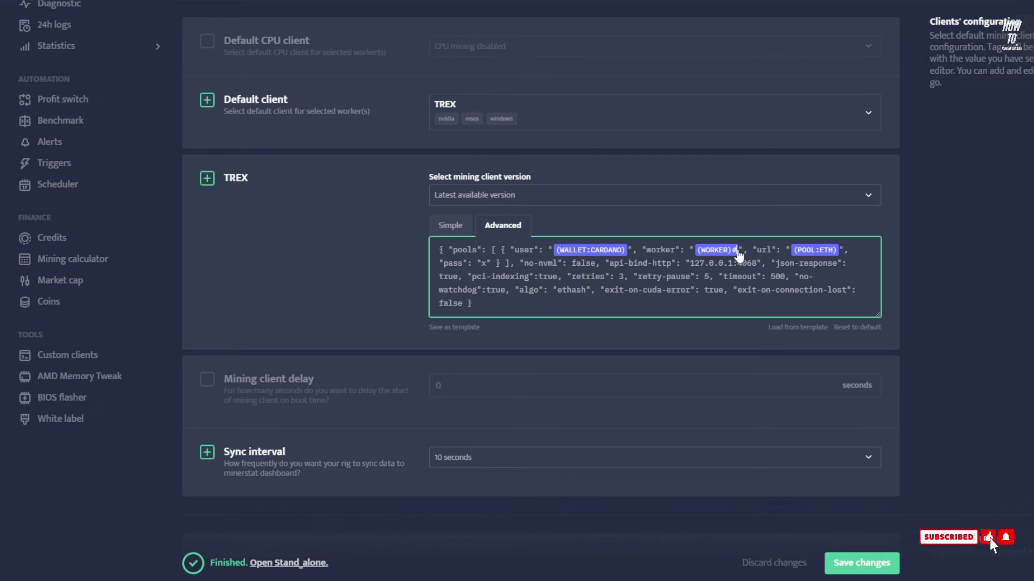
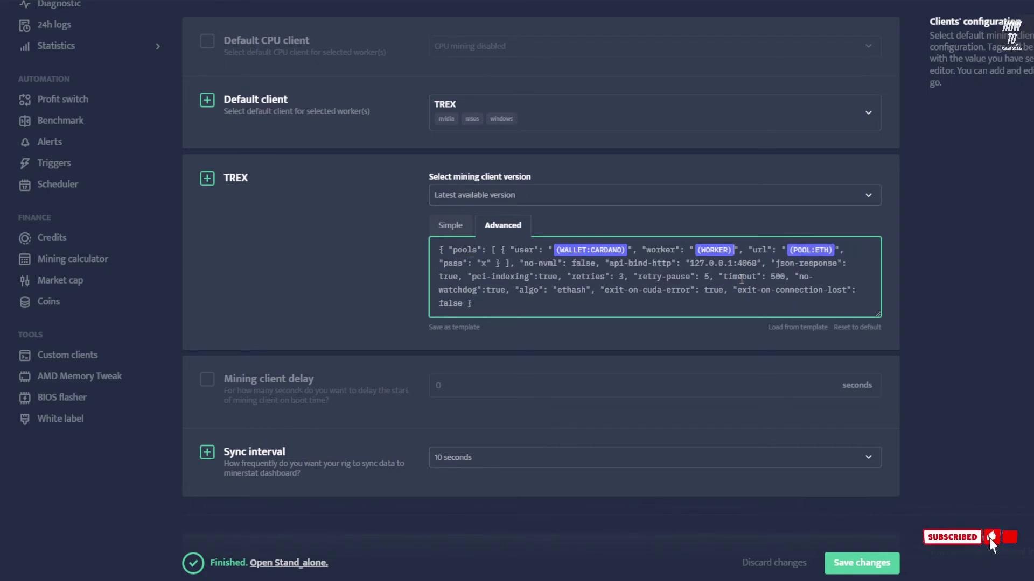
type("#")
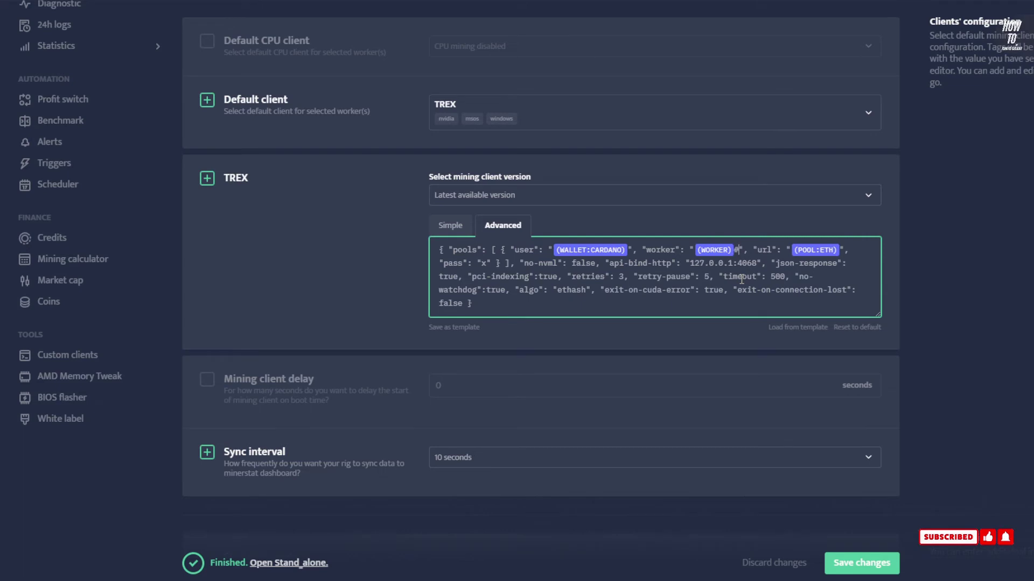
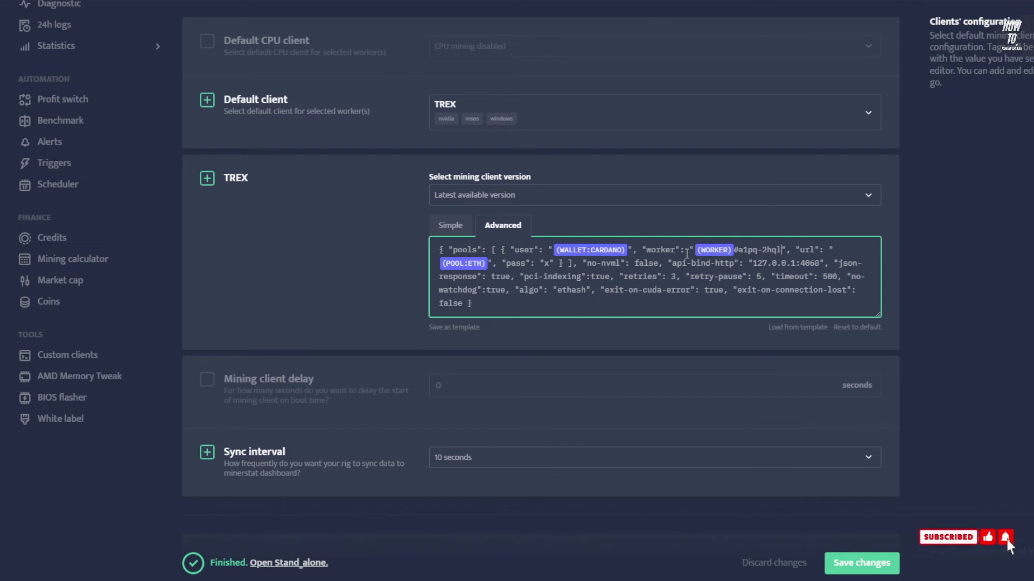
Save the edited TREX config and recheck it in the Simple and Advanced views
left_click(862, 563)
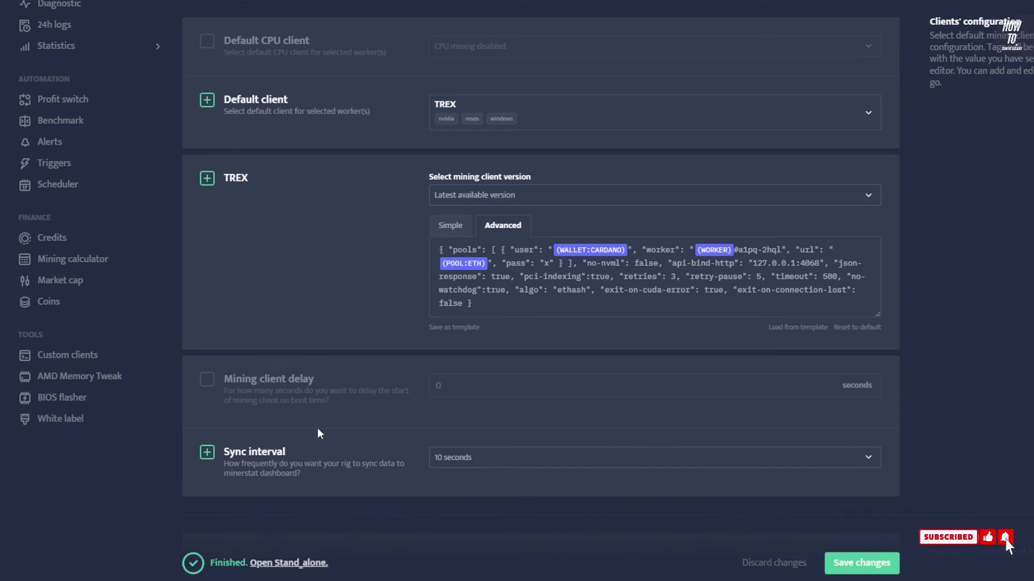
left_click(458, 227)
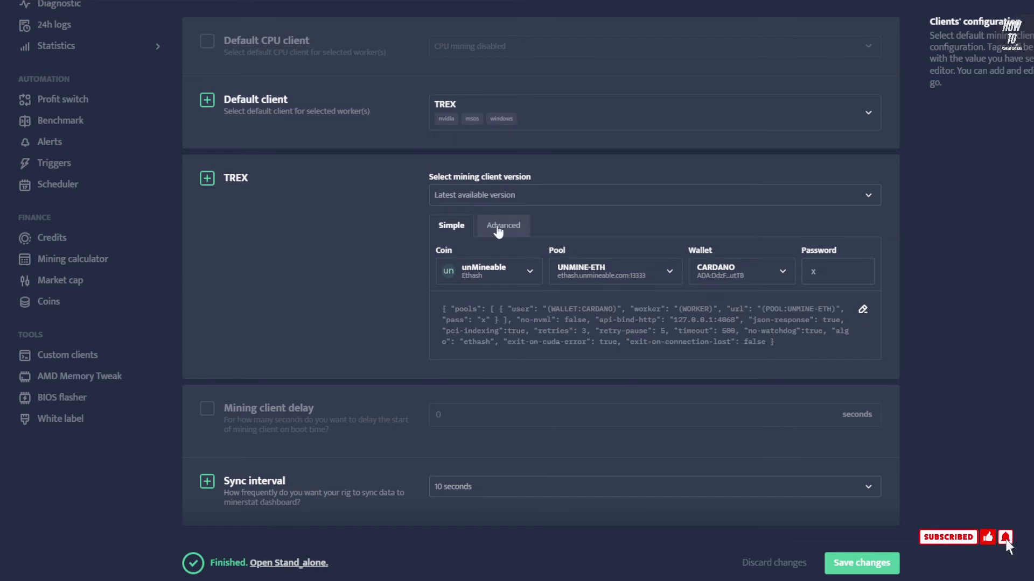
left_click(498, 228)
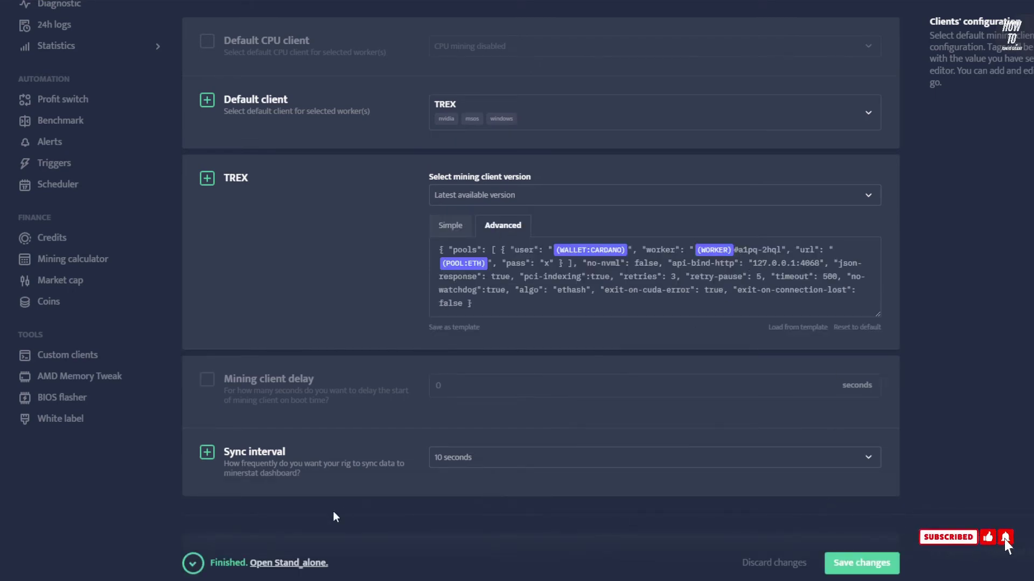
scroll(334, 516, "up", 8)
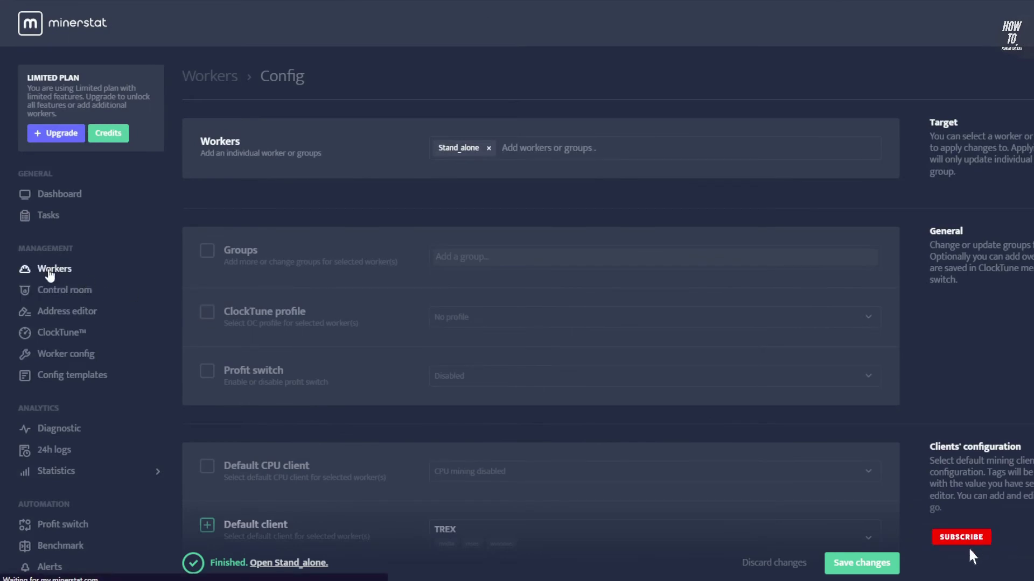
Open the STAND_ALONE worker from Workers to review TREX mining UNM (ethash) at about 84.6 MH/s
left_click(49, 274)
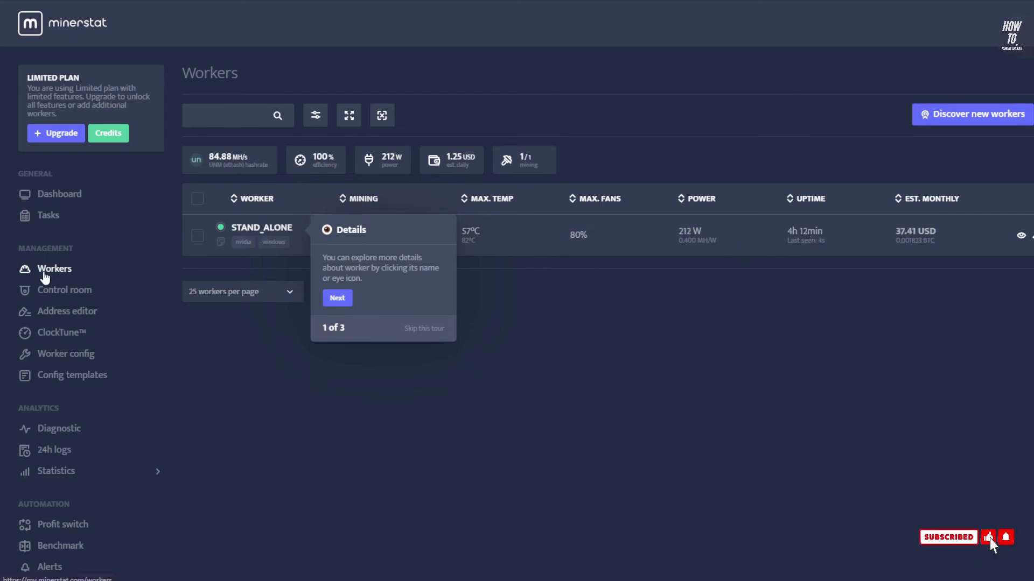
left_click(274, 230)
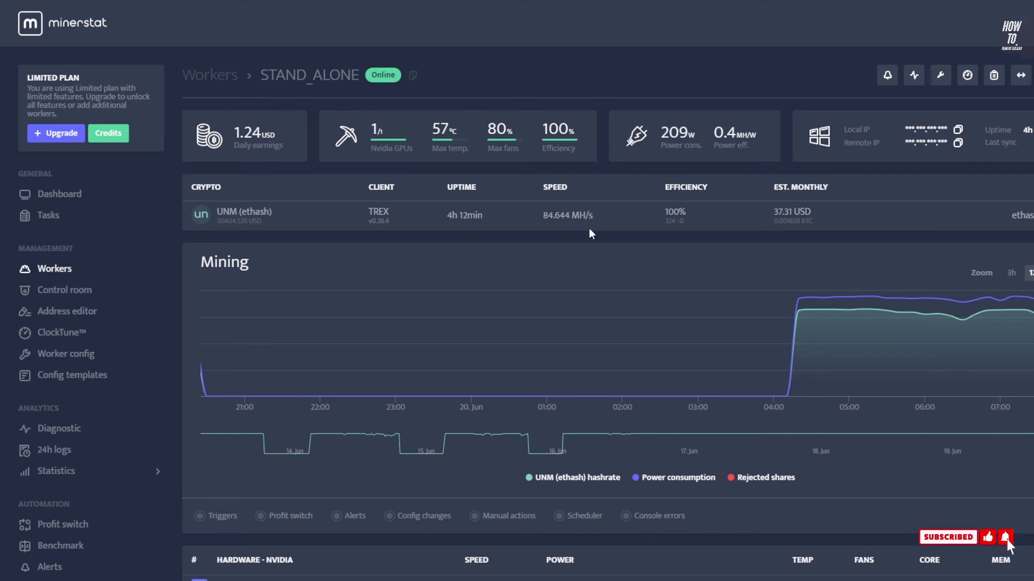
scroll(590, 300, "down", 3)
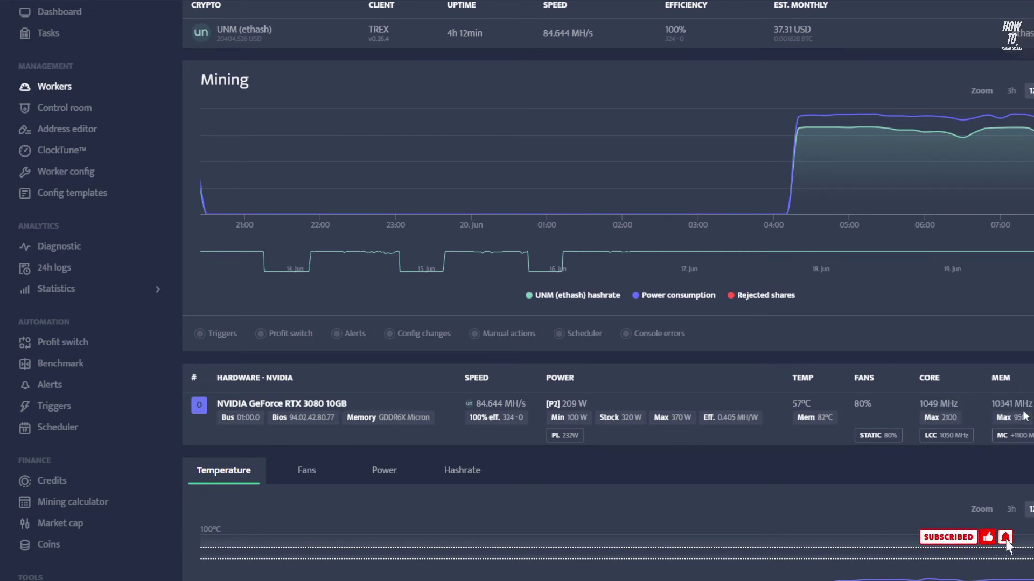
scroll(561, 250, "up", 3)
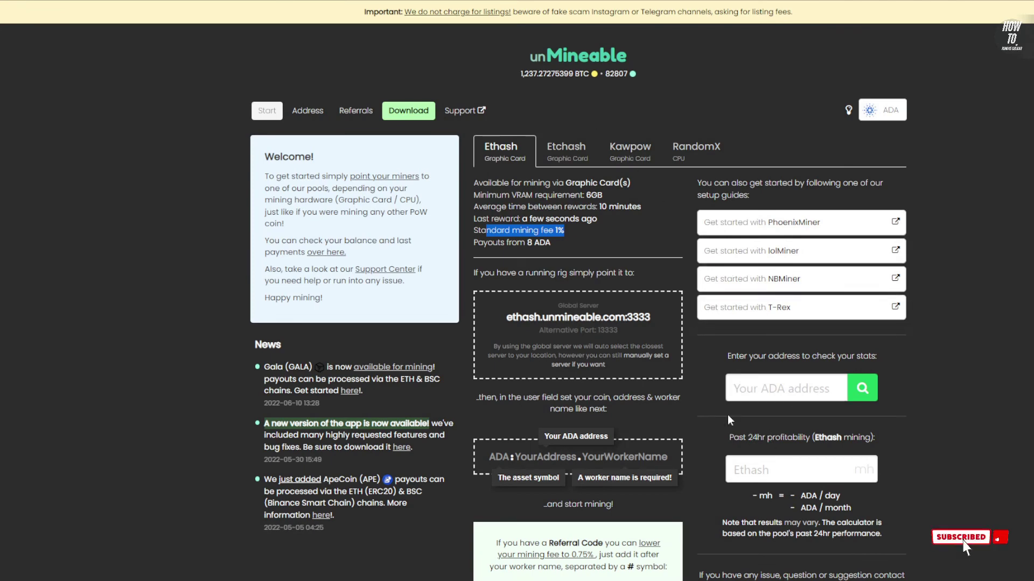
Look up the pasted ADA wallet address on unMineable
left_click(771, 394)
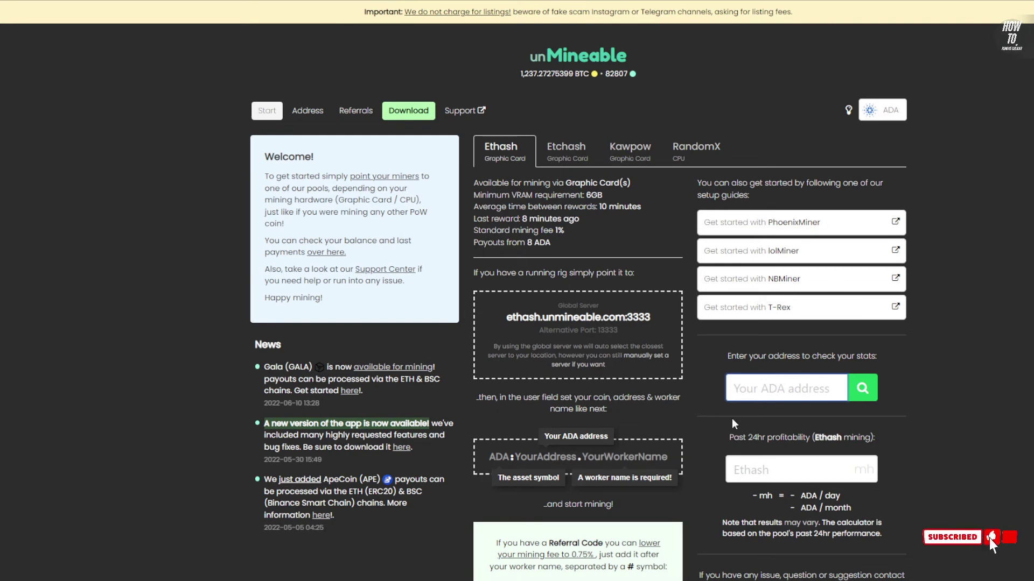
key("ctrl+v")
key("Return")
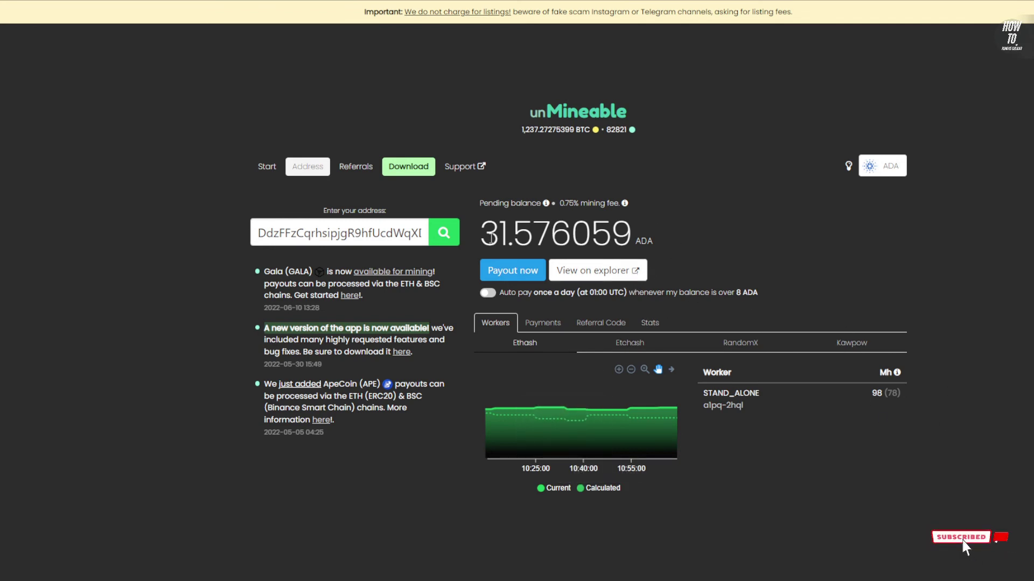
Highlight the 31.576059 ADA pending balance and 0.75% mining fee, then view the Stats breakdown
left_click_drag(483, 237, 650, 240)
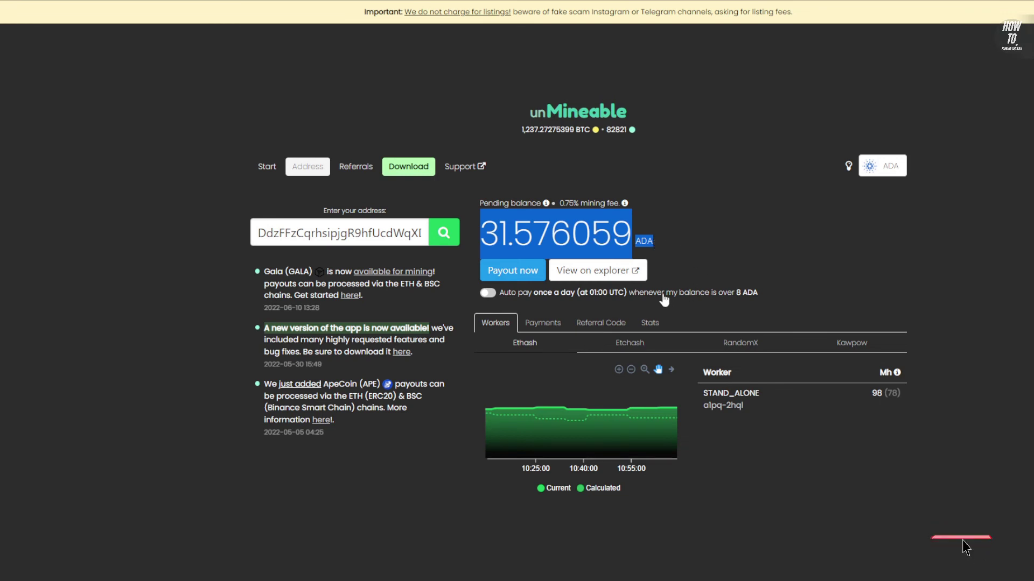
left_click(673, 253)
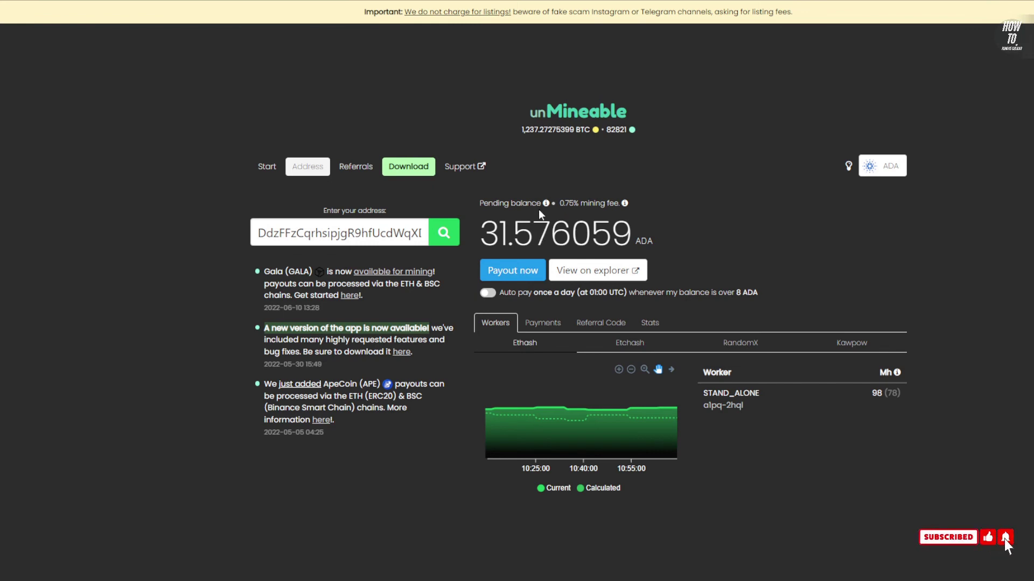
left_click_drag(480, 203, 614, 205)
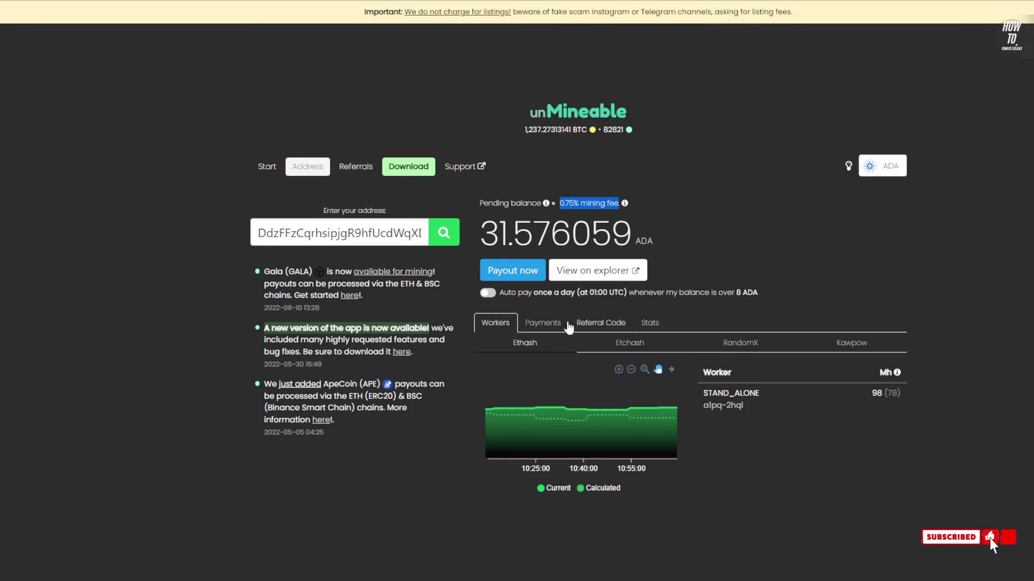
left_click(650, 323)
scroll(655, 328, "down", 1)
Highlight the 0.089676 referral balance, 31.620265 ADA total balance and standard 1% fee
scroll(807, 337, "down", 1)
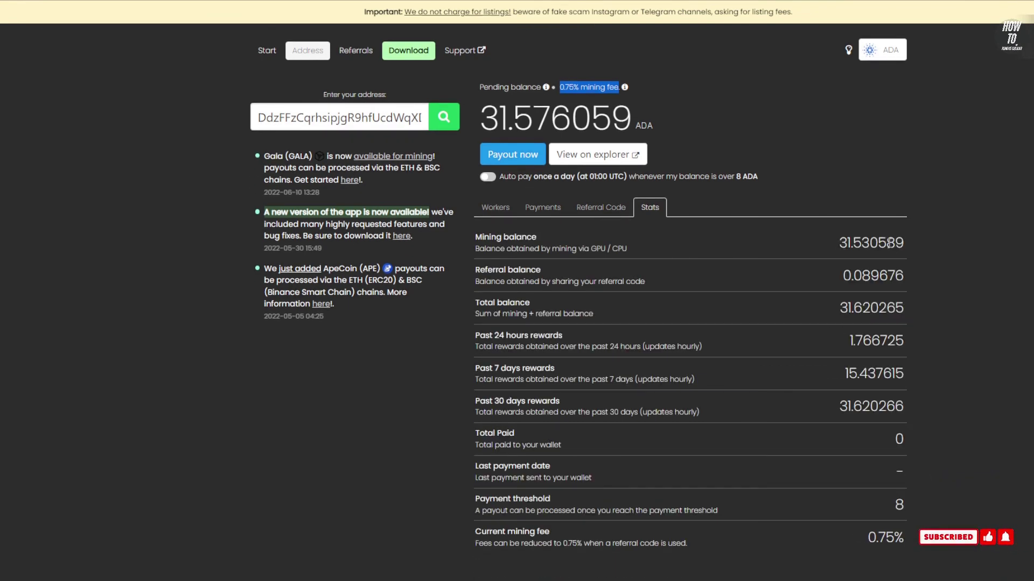
double_click(856, 276)
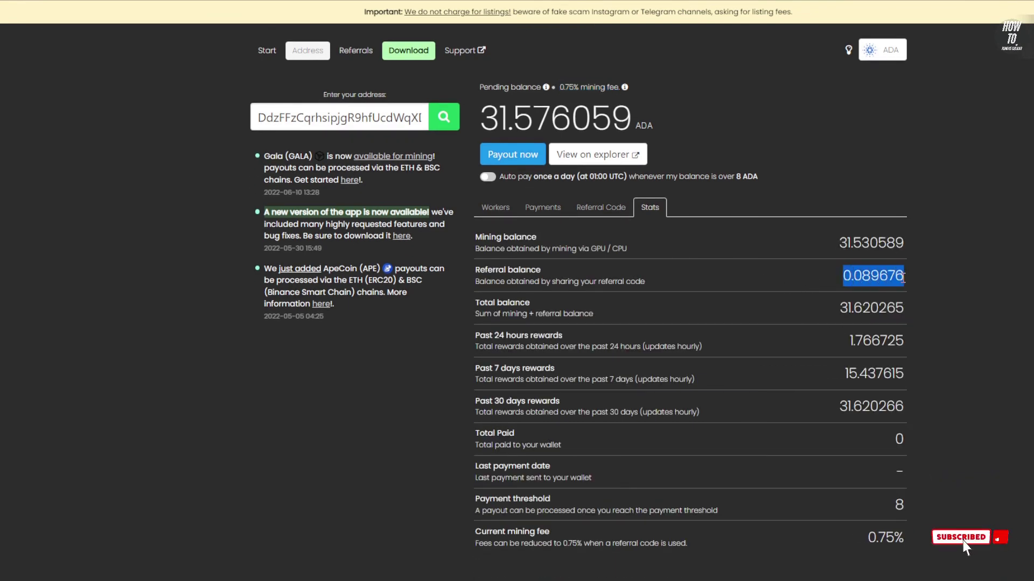
left_click_drag(836, 318, 905, 316)
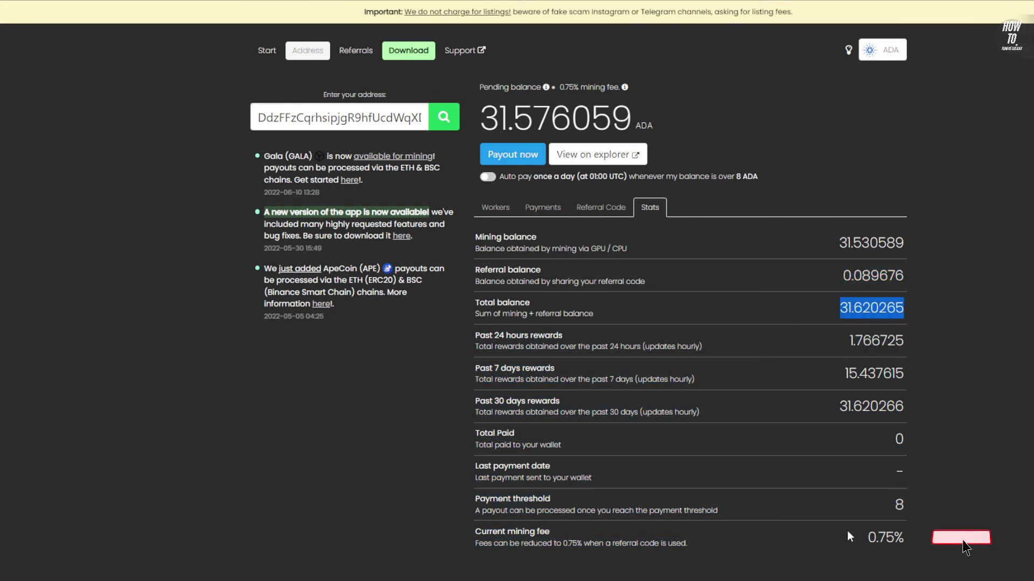
scroll(553, 570, "up", 1)
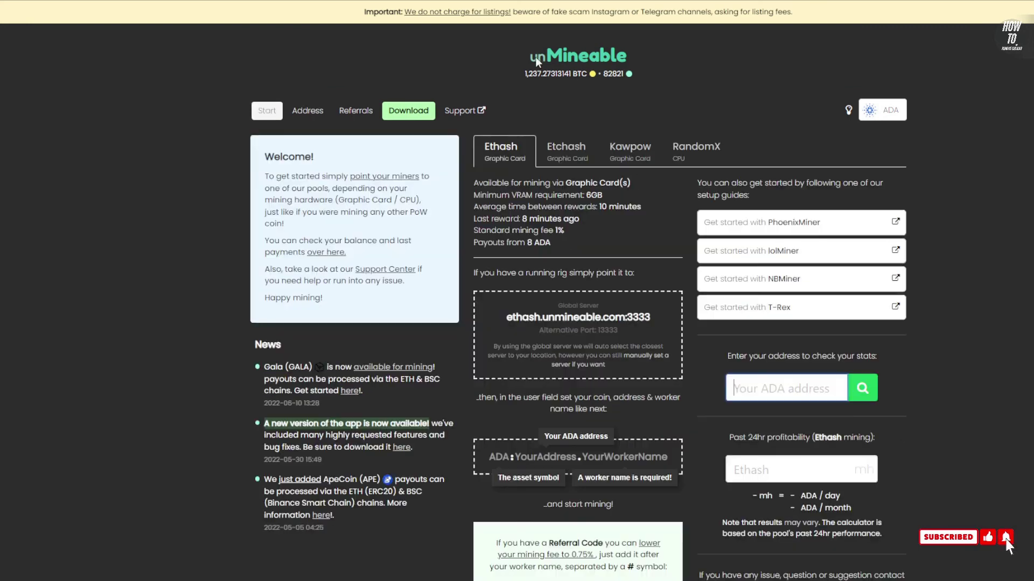
left_click_drag(473, 231, 565, 232)
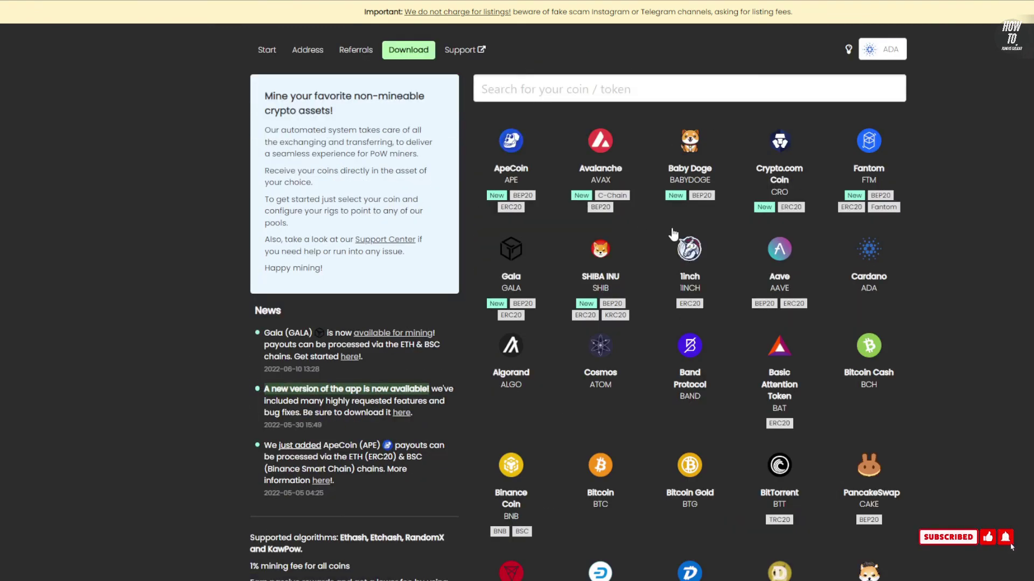
Scroll the STAND_ALONE worker page showing TREX mining UNM (ethash) at 83.229 MH/s
scroll(673, 233, "down", 5)
scroll(683, 237, "up", 5)
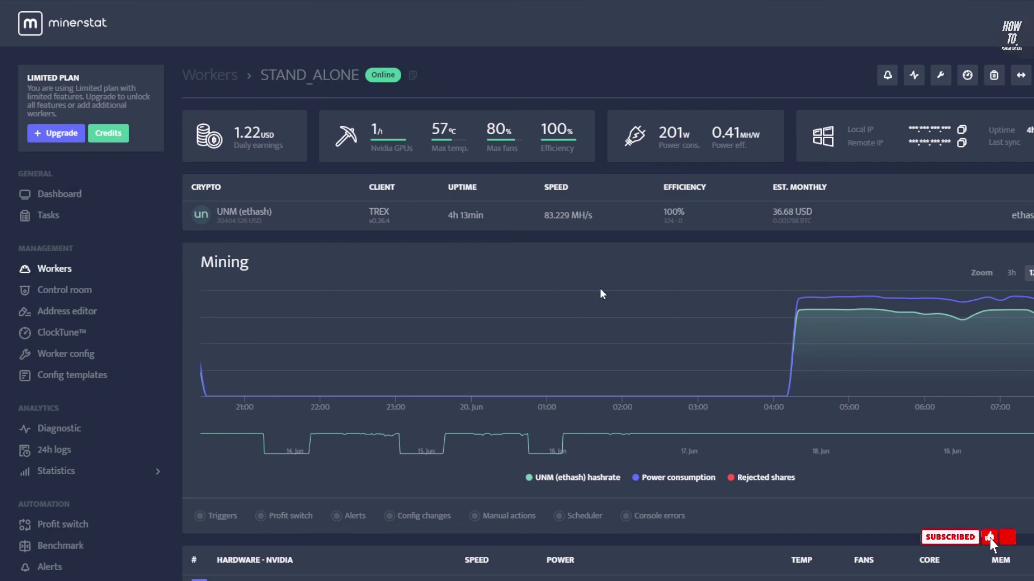
scroll(703, 298, "down", 2)
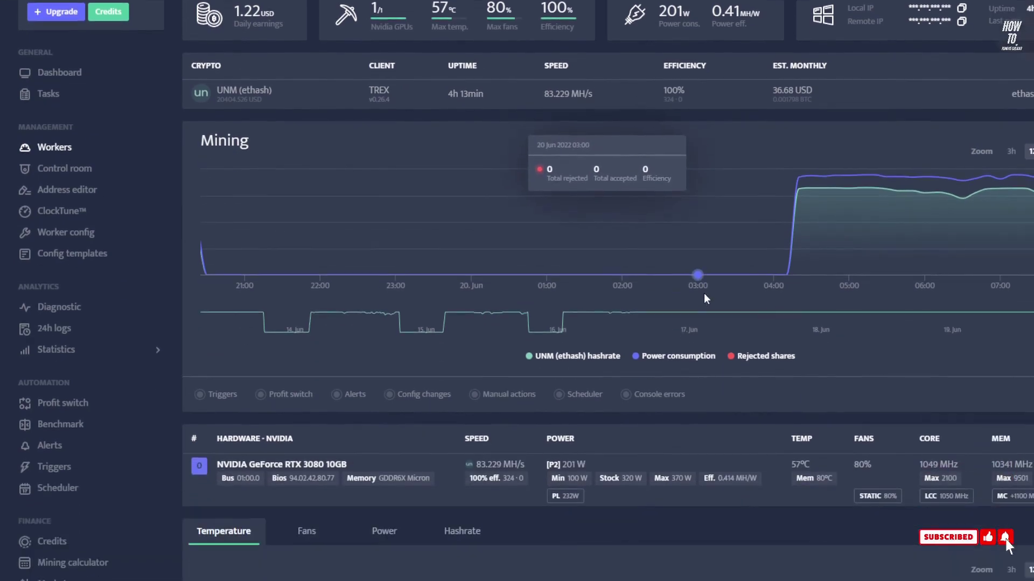